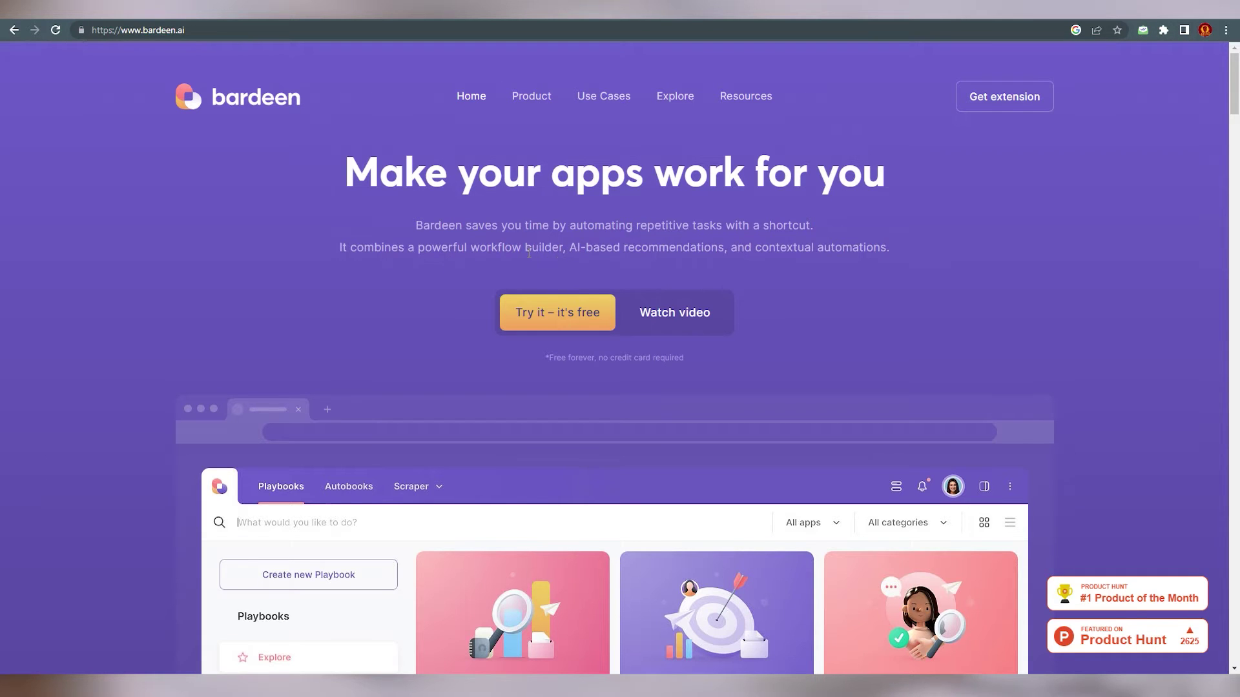
- Read the Bardeen homepage introduction and its sections on working inside the browser and AI-suggested automations
drag(470, 249, 523, 249)
click(878, 264)
scroll(1129, 235, down, 5)
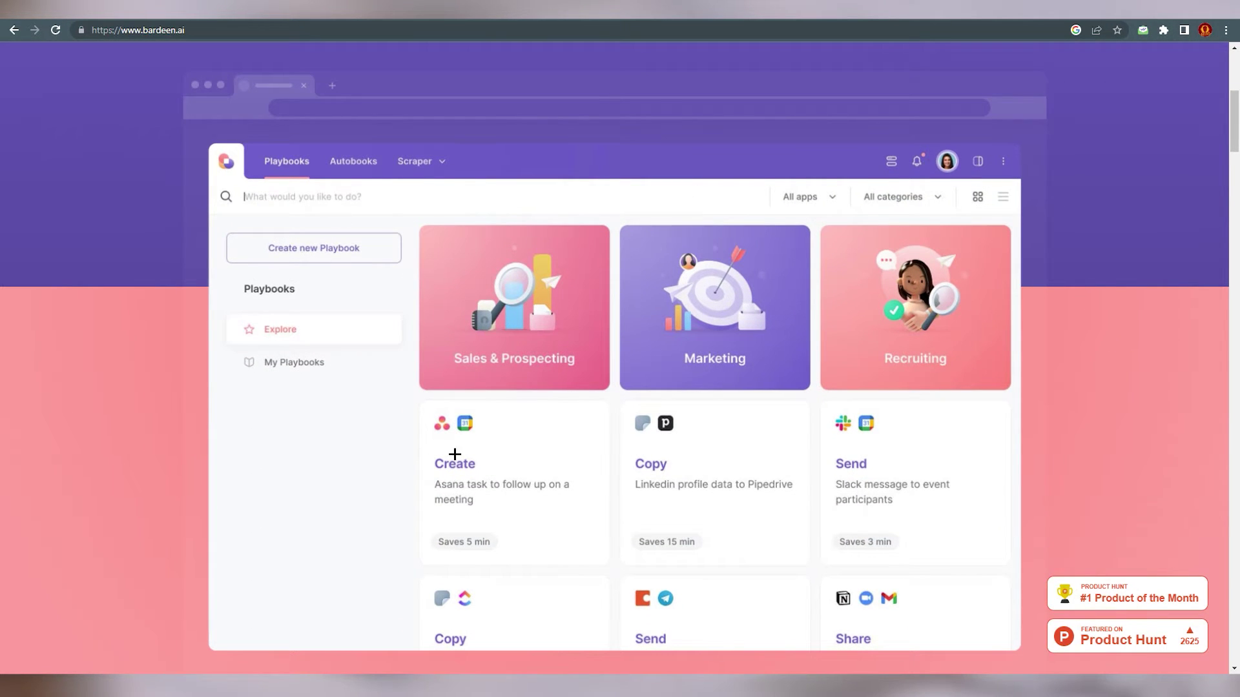
scroll(571, 221, down, 8)
scroll(571, 220, up, 4)
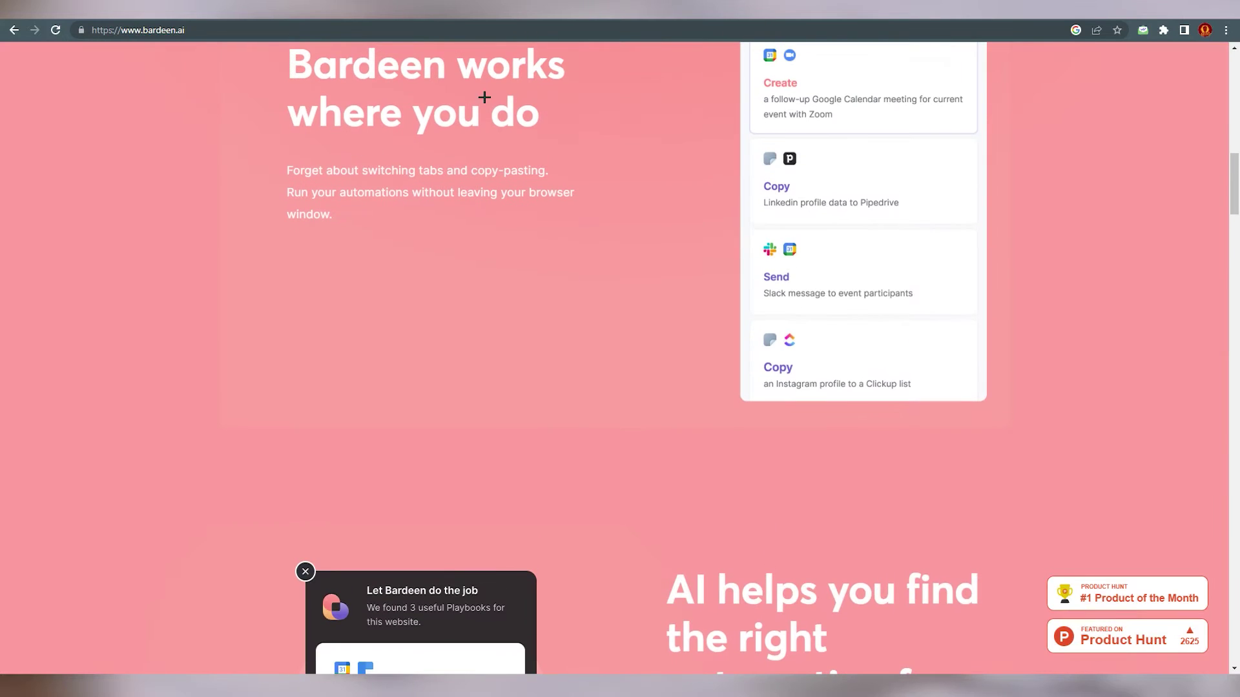
scroll(663, 208, down, 2)
scroll(592, 293, up, 6)
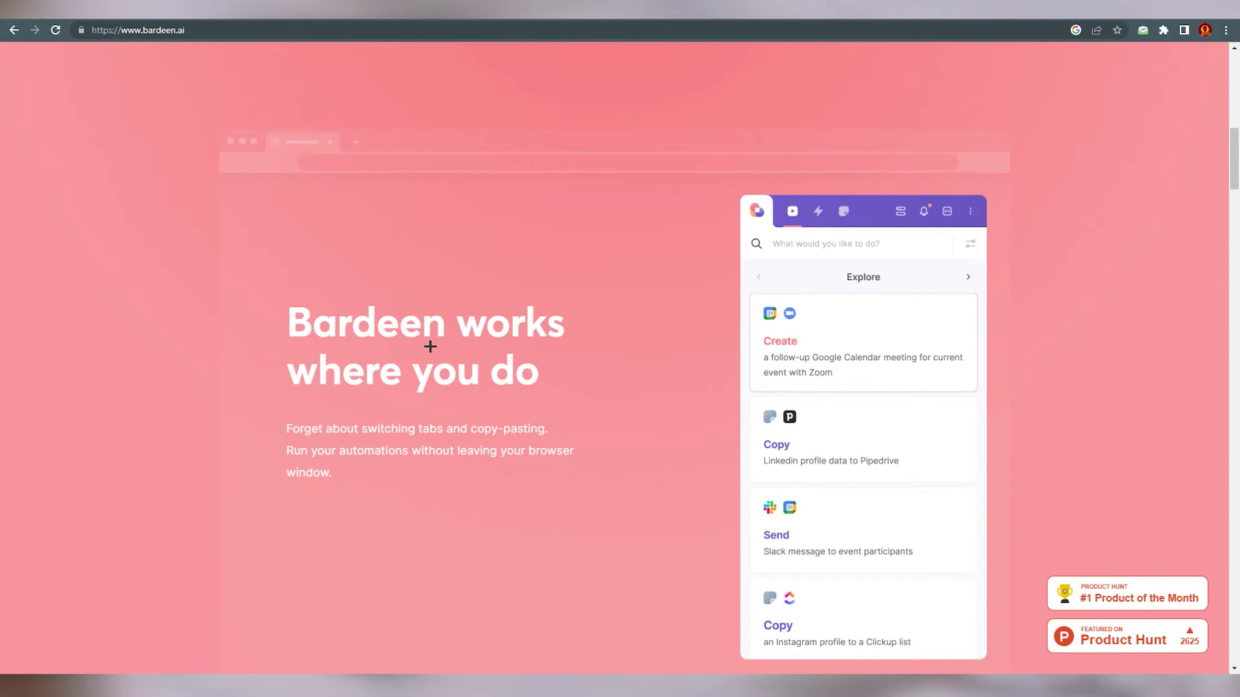
scroll(517, 387, down, 2)
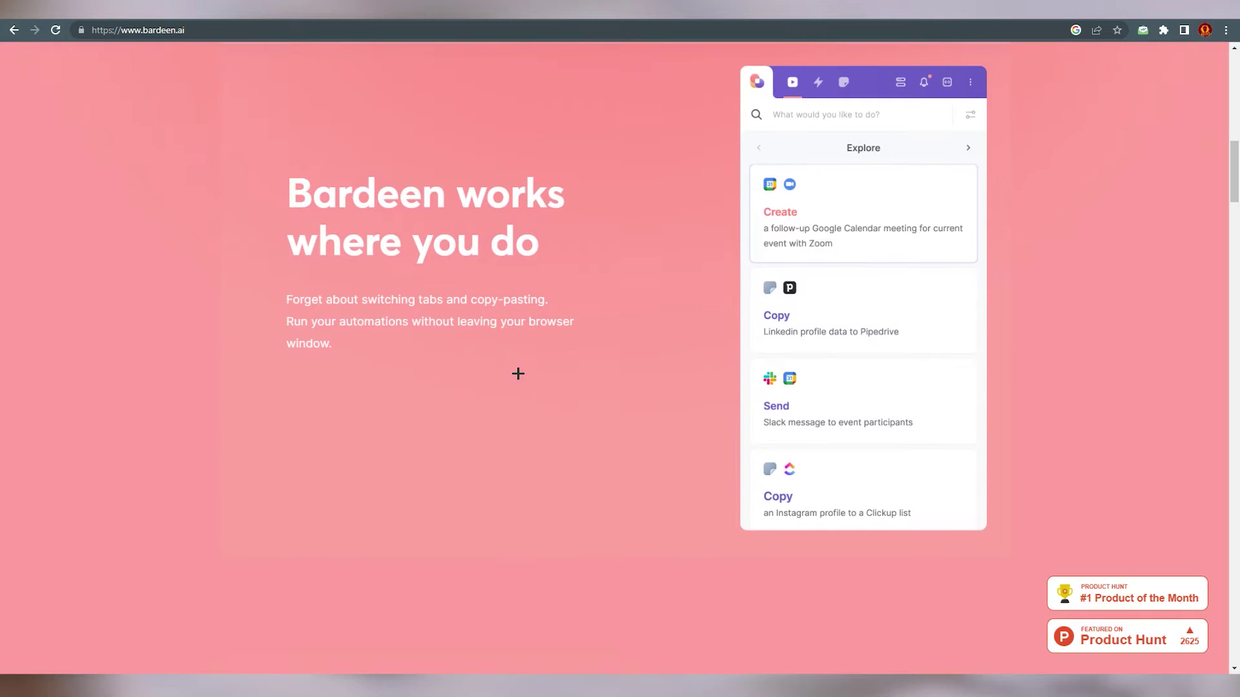
scroll(575, 224, down, 7)
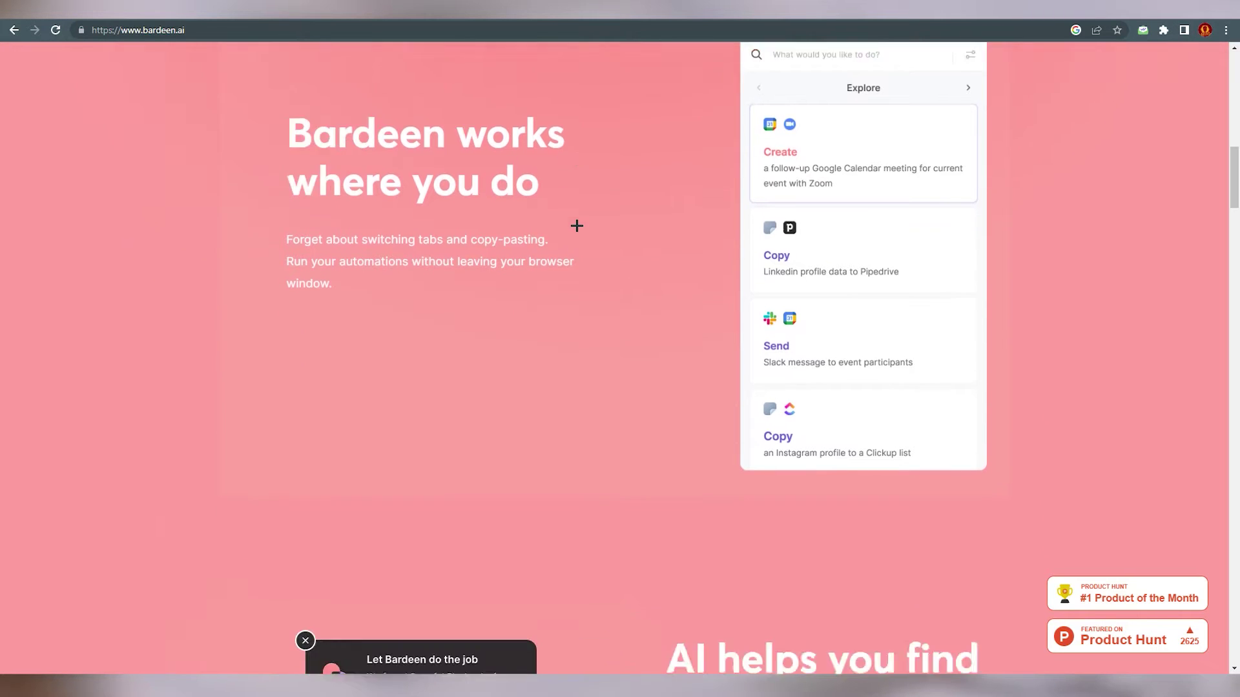
scroll(576, 226, down, 2)
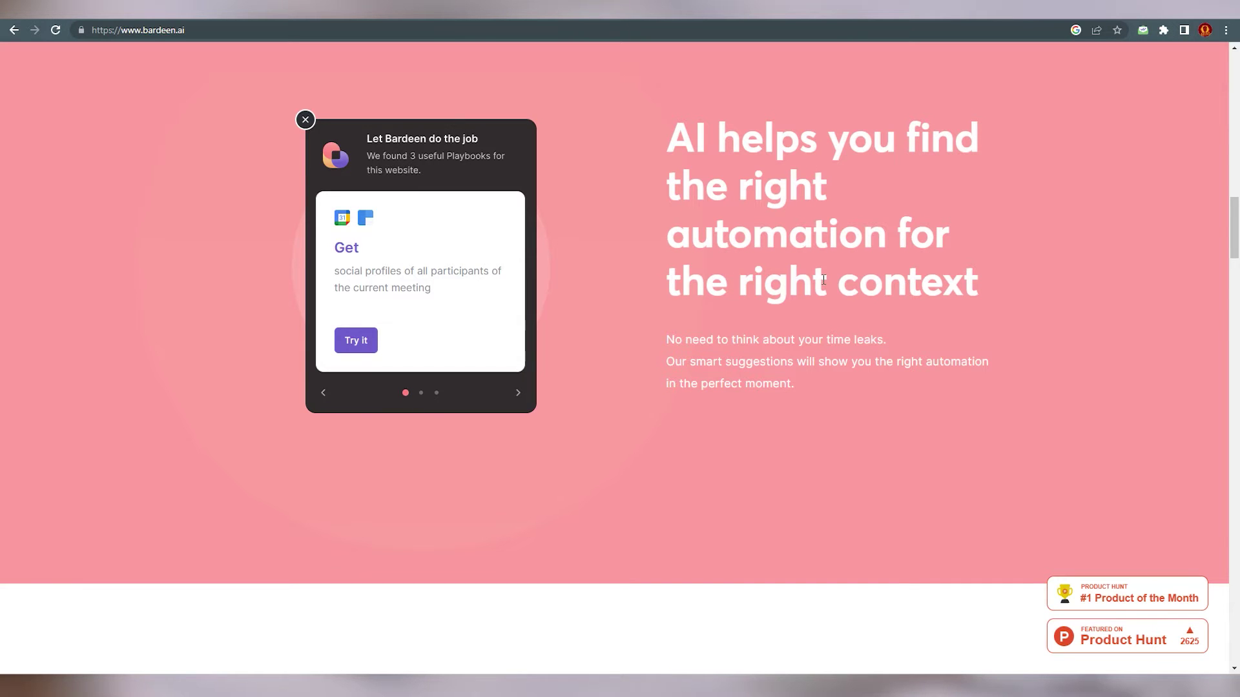
- Look through the homepage sections on the automation catalog, automatic workflows, no-code building and website data extraction, returning to the page start
scroll(820, 313, down, 9)
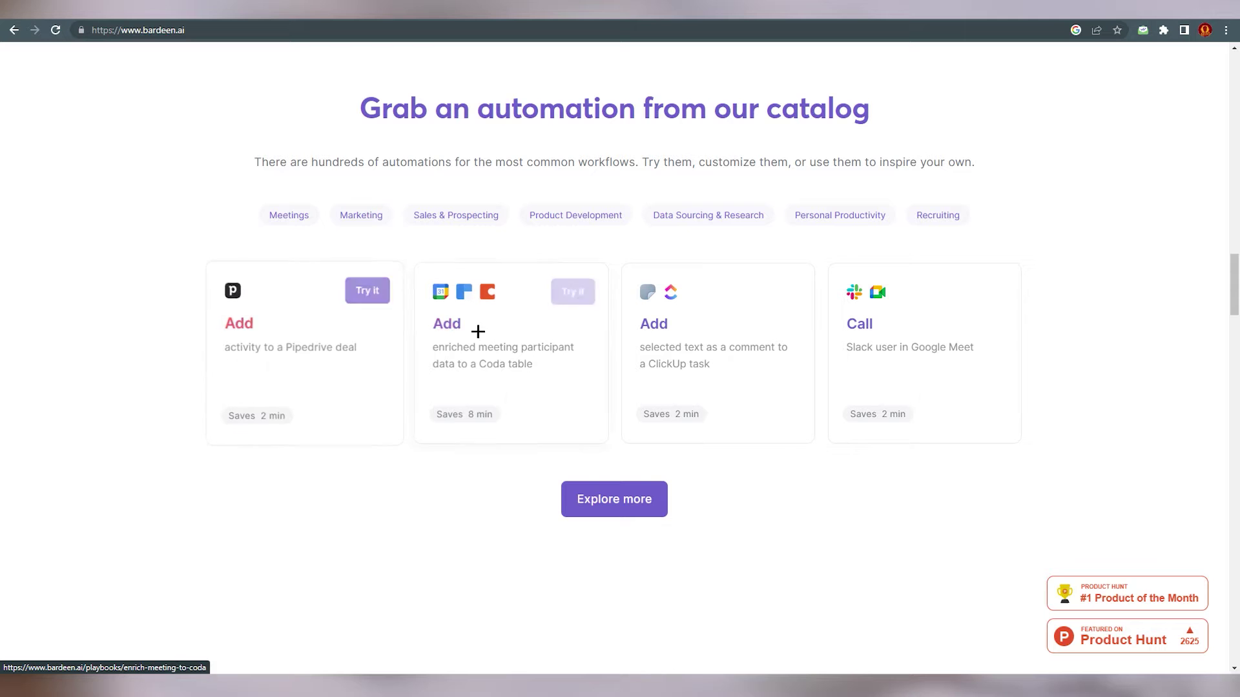
scroll(476, 334, down, 3)
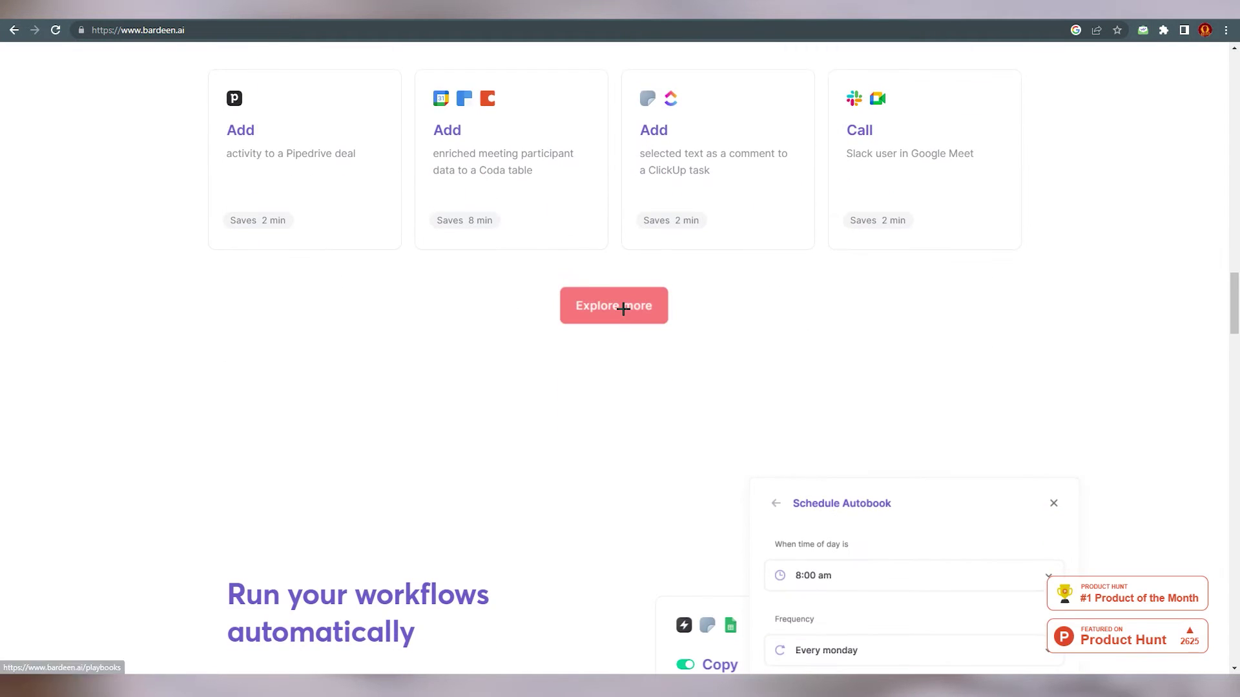
scroll(614, 310, down, 3)
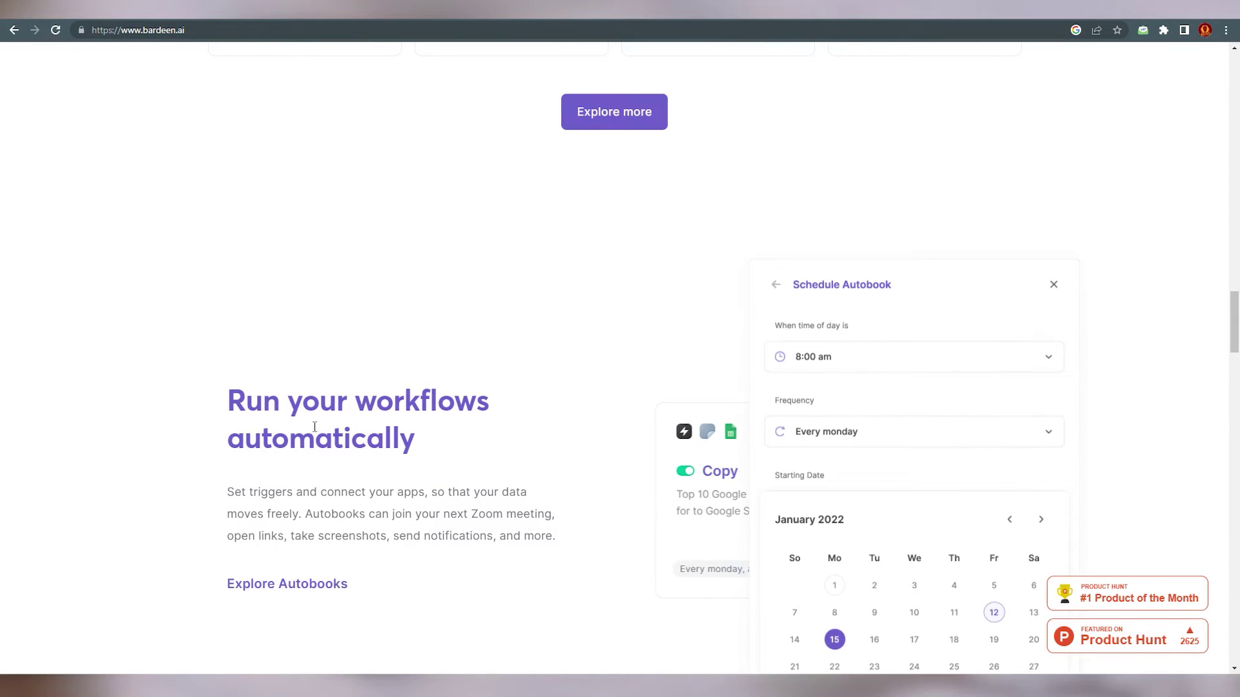
scroll(289, 444, down, 5)
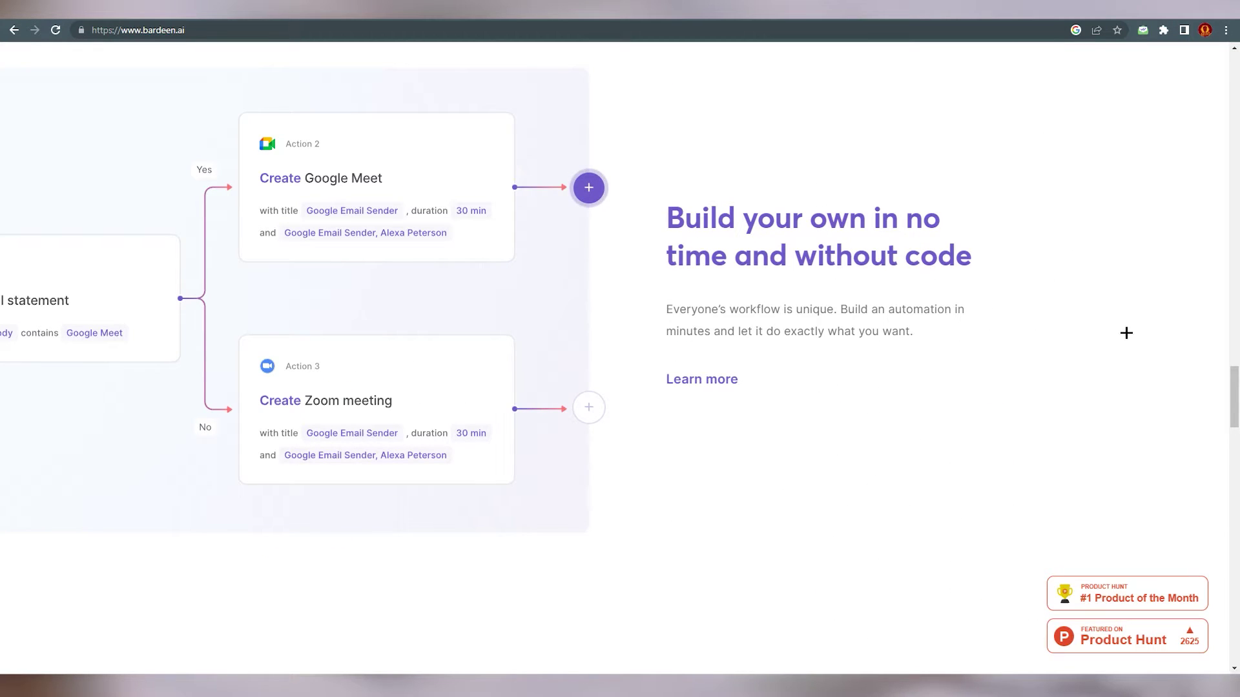
scroll(981, 382, down, 3)
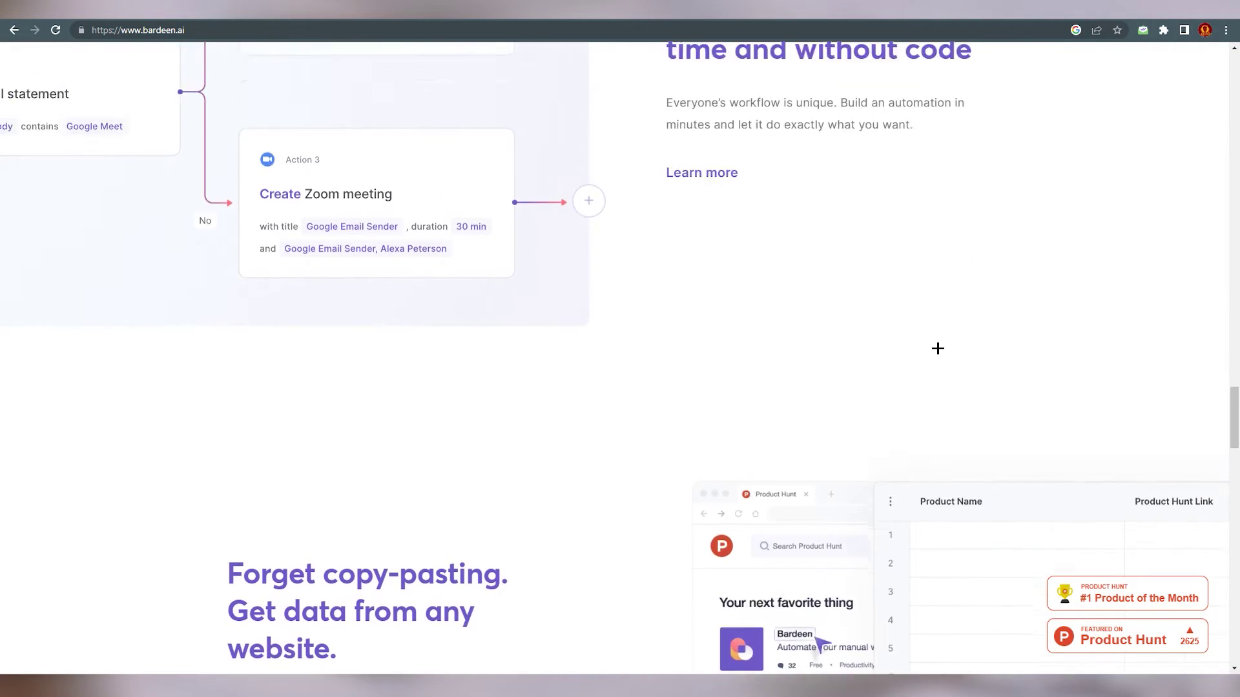
scroll(938, 349, up, 10)
drag(1234, 327, 1235, 57)
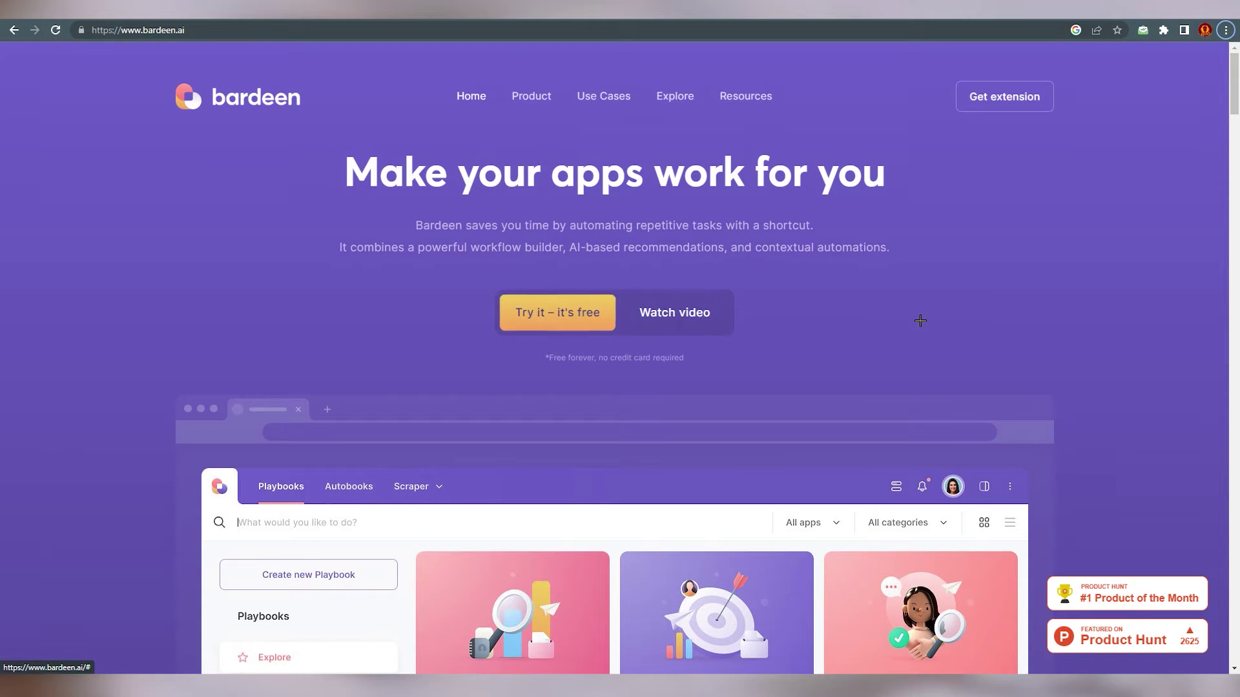
- Get Bardeen from its Chrome Web Store listing and add the extension to Chrome
click(584, 319)
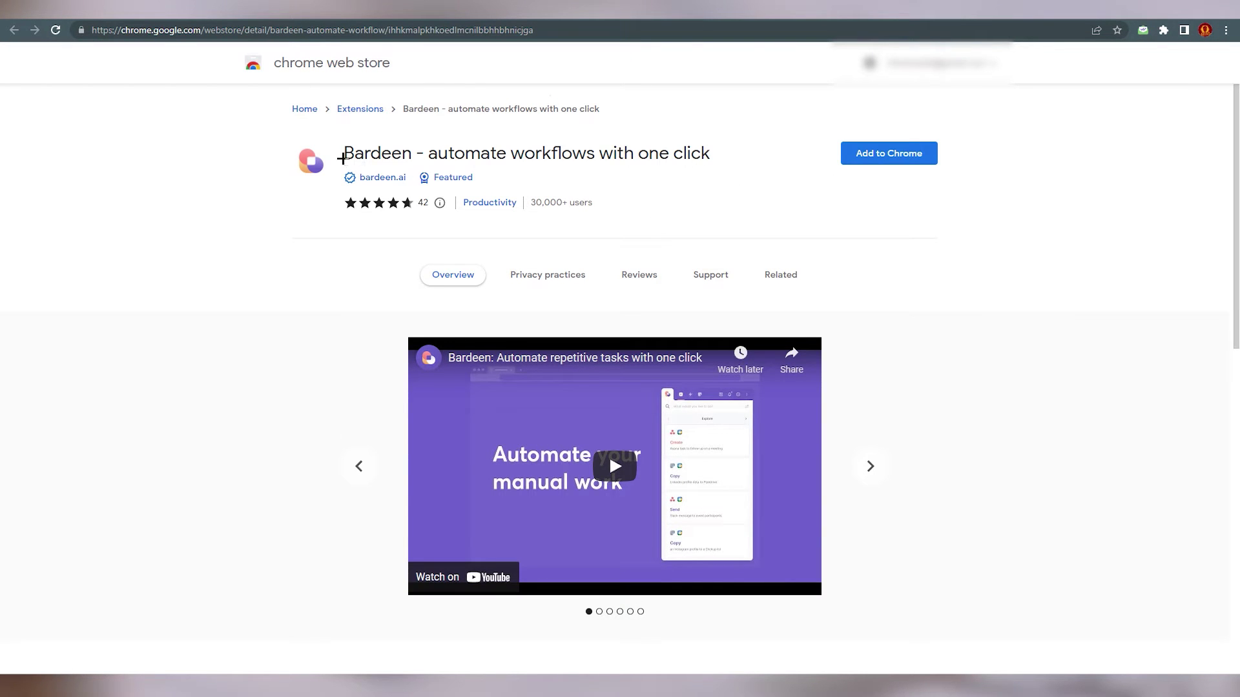
drag(342, 153, 687, 152)
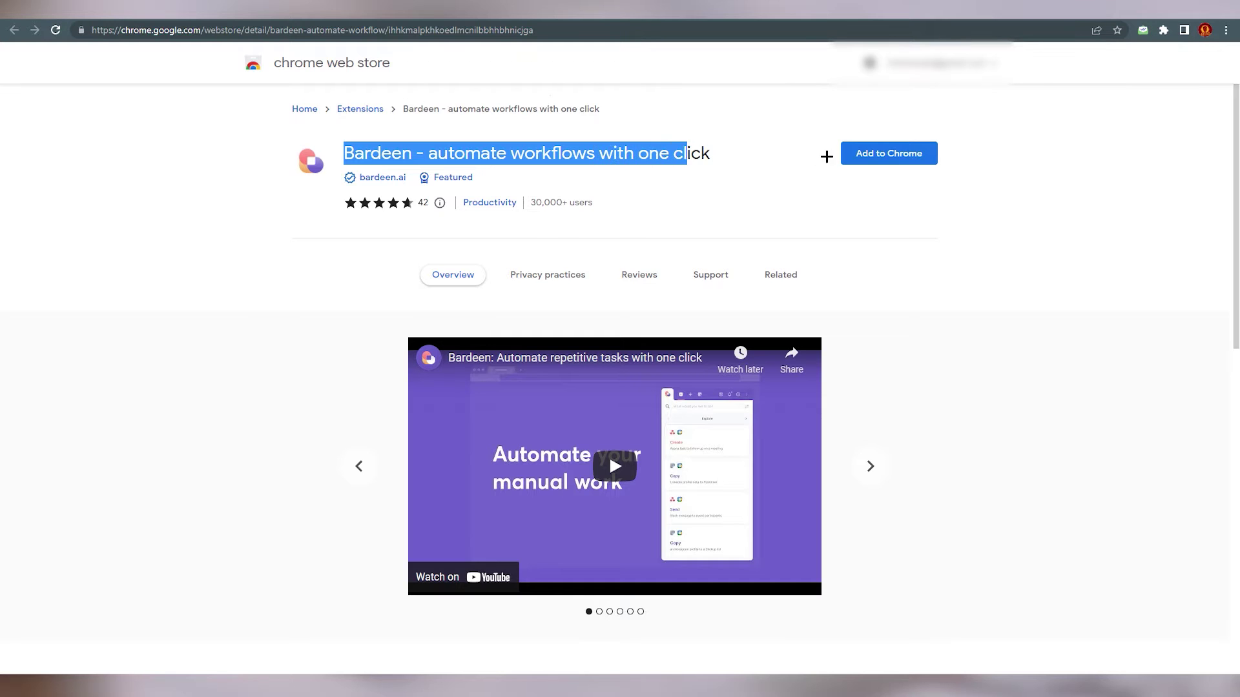
click(892, 148)
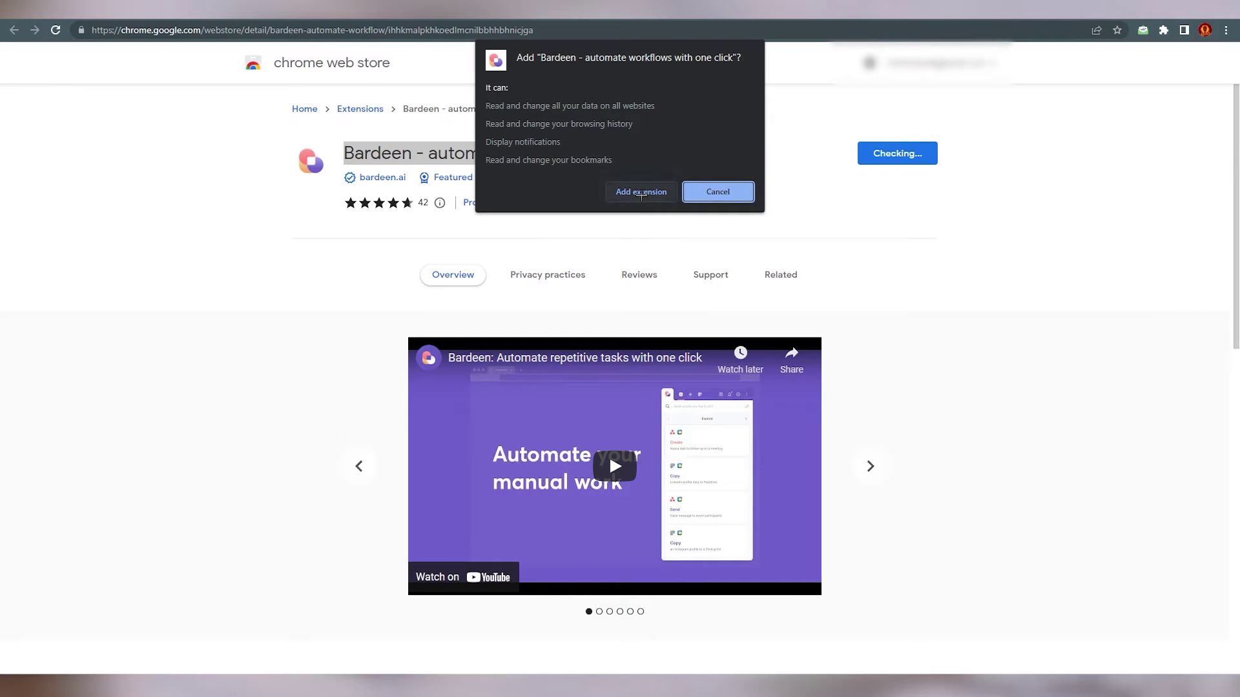
click(646, 189)
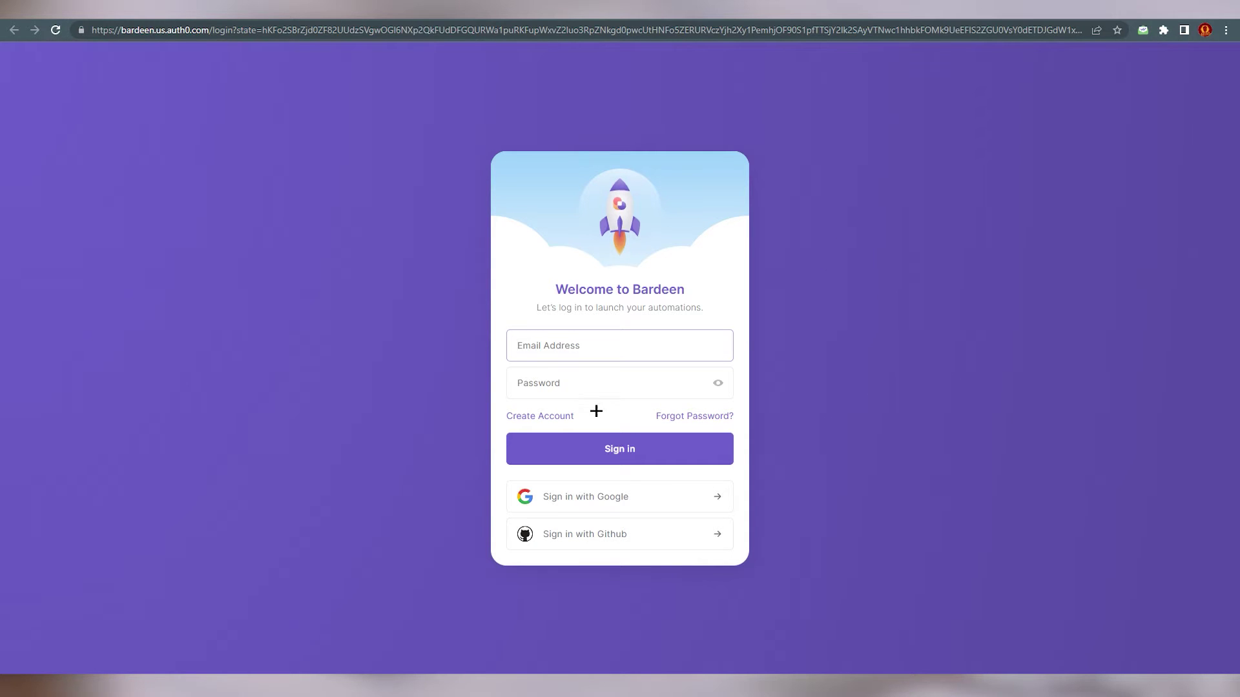
- Create a new Bardeen account with an email address and an account password
click(562, 417)
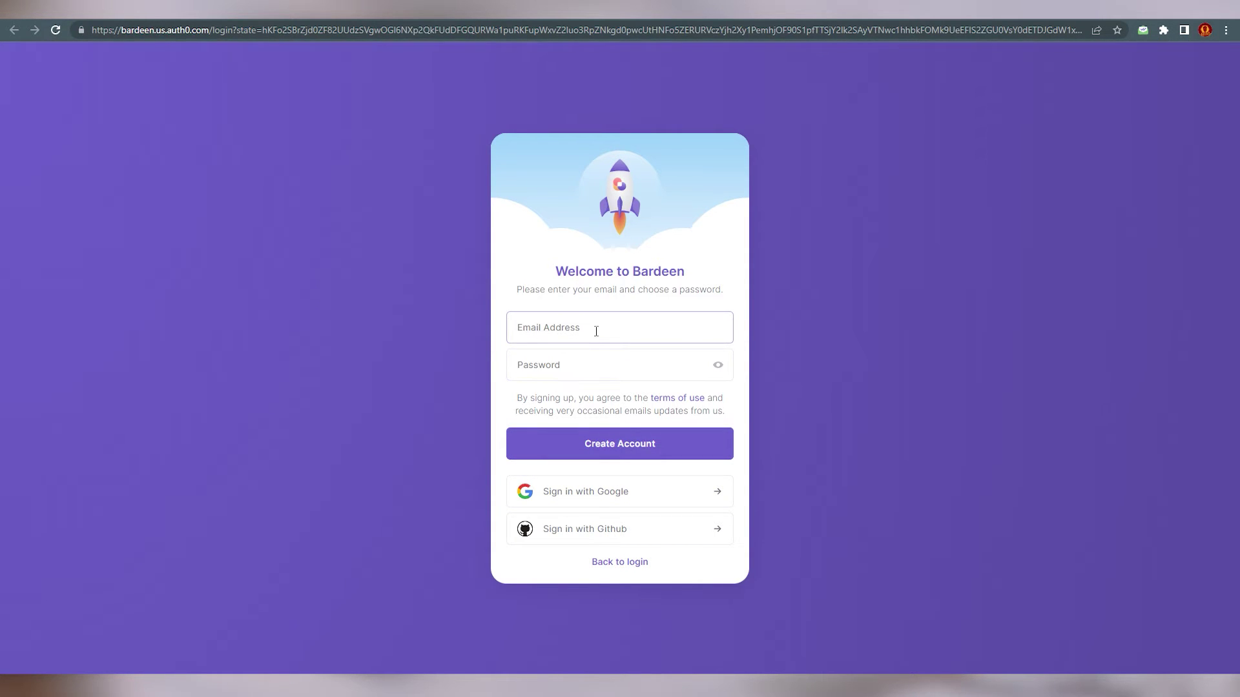
click(554, 364)
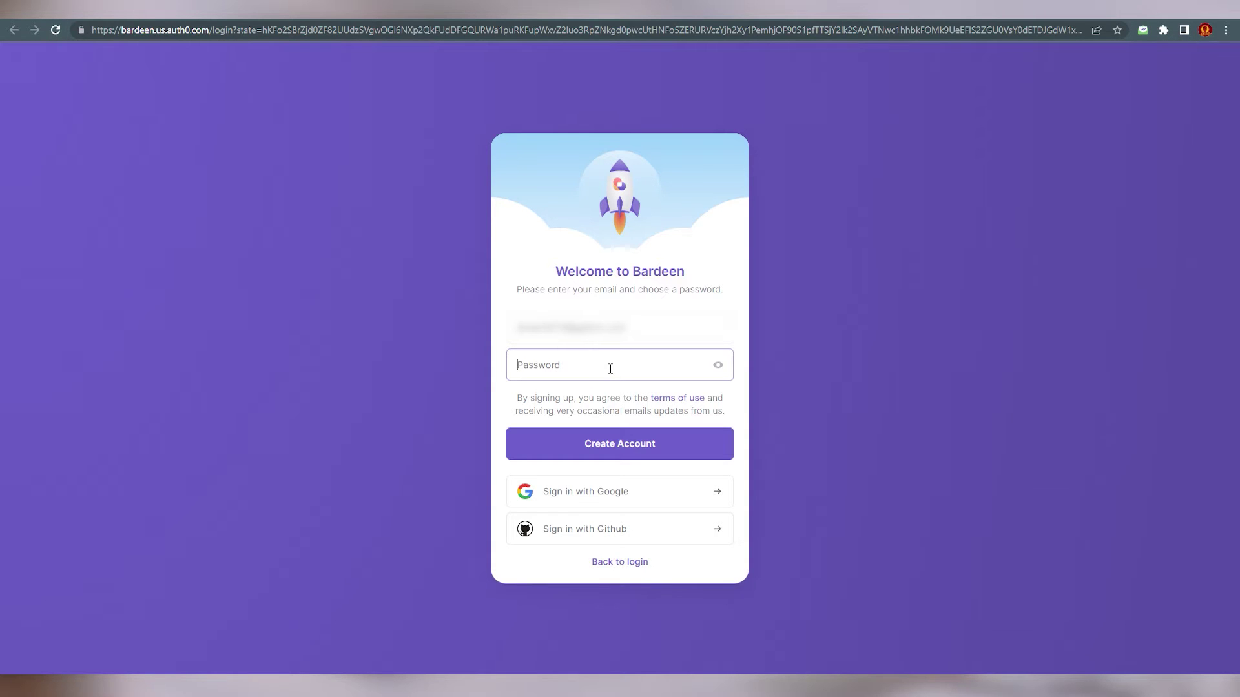
text(•••••••••••)
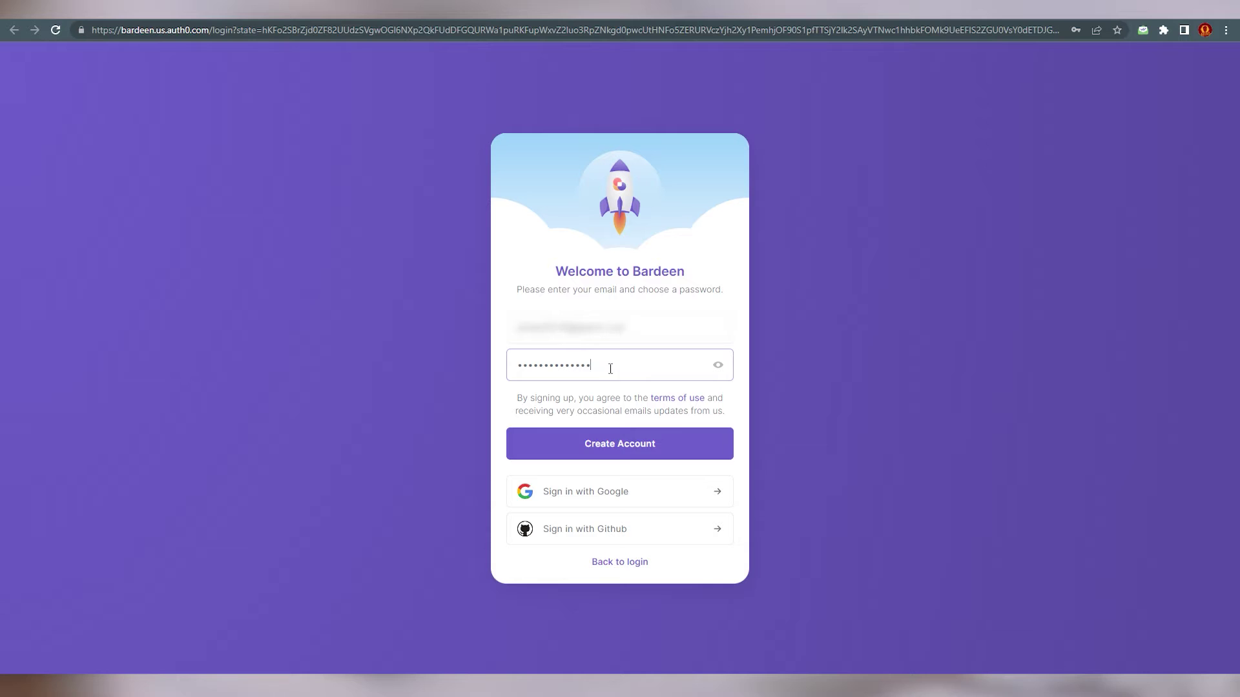
click(621, 443)
click(621, 443)
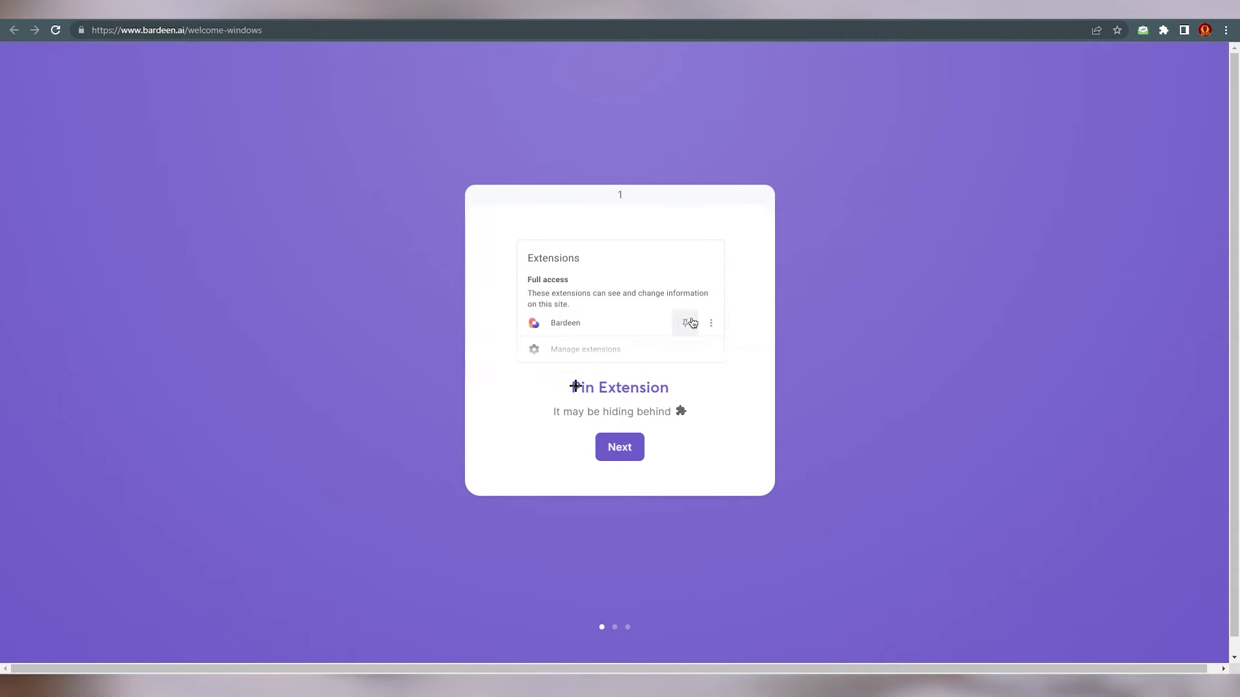
- Pin the Bardeen extension so it stays visible in the browser
click(1163, 30)
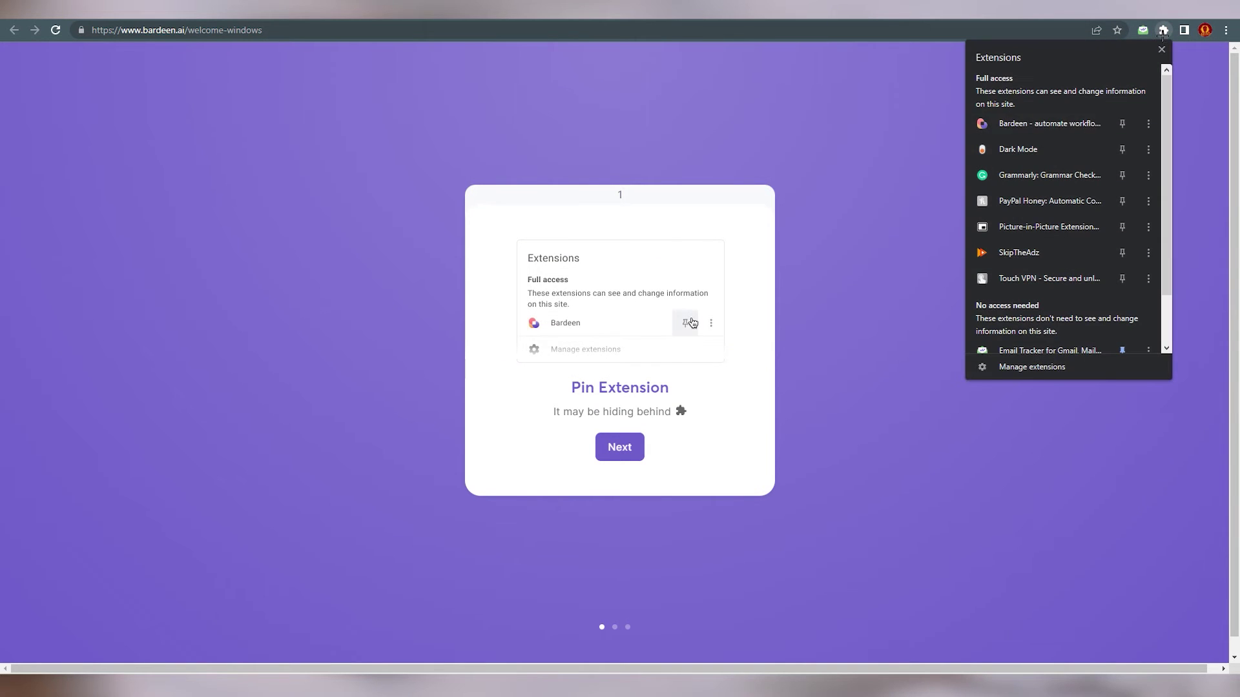
click(1122, 124)
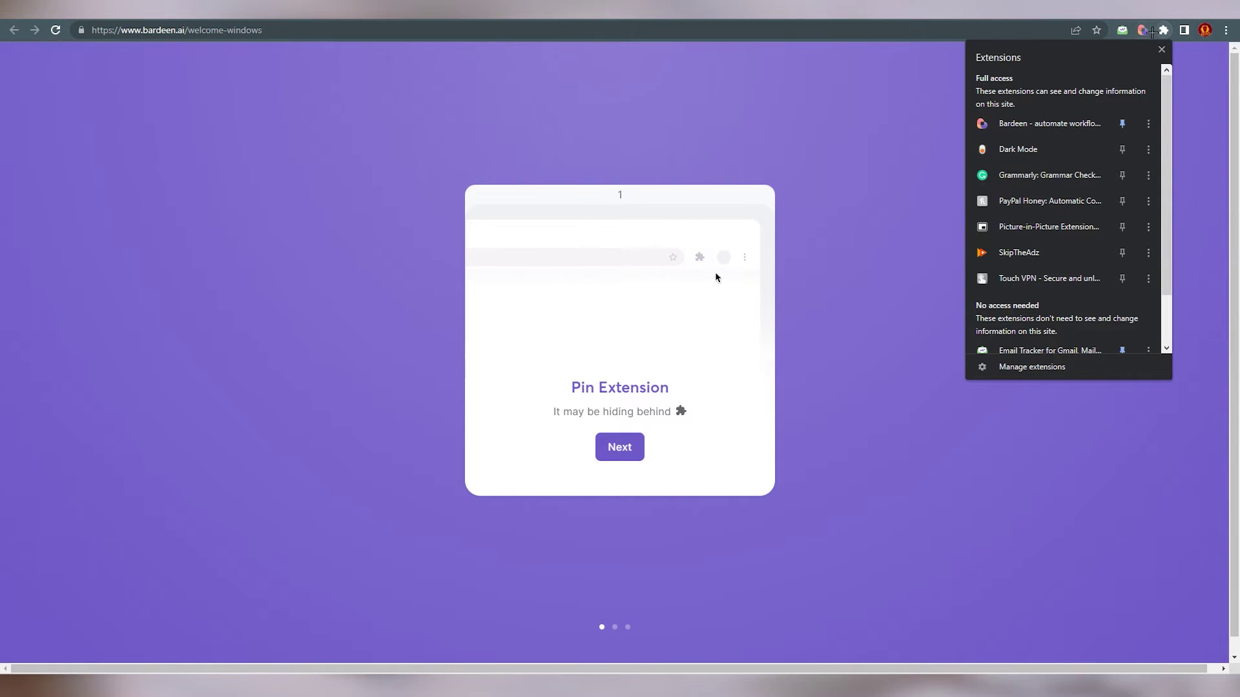
click(1190, 91)
- Continue the onboarding with Content Creator as the job and launch Bardeen over the welcome page
click(616, 450)
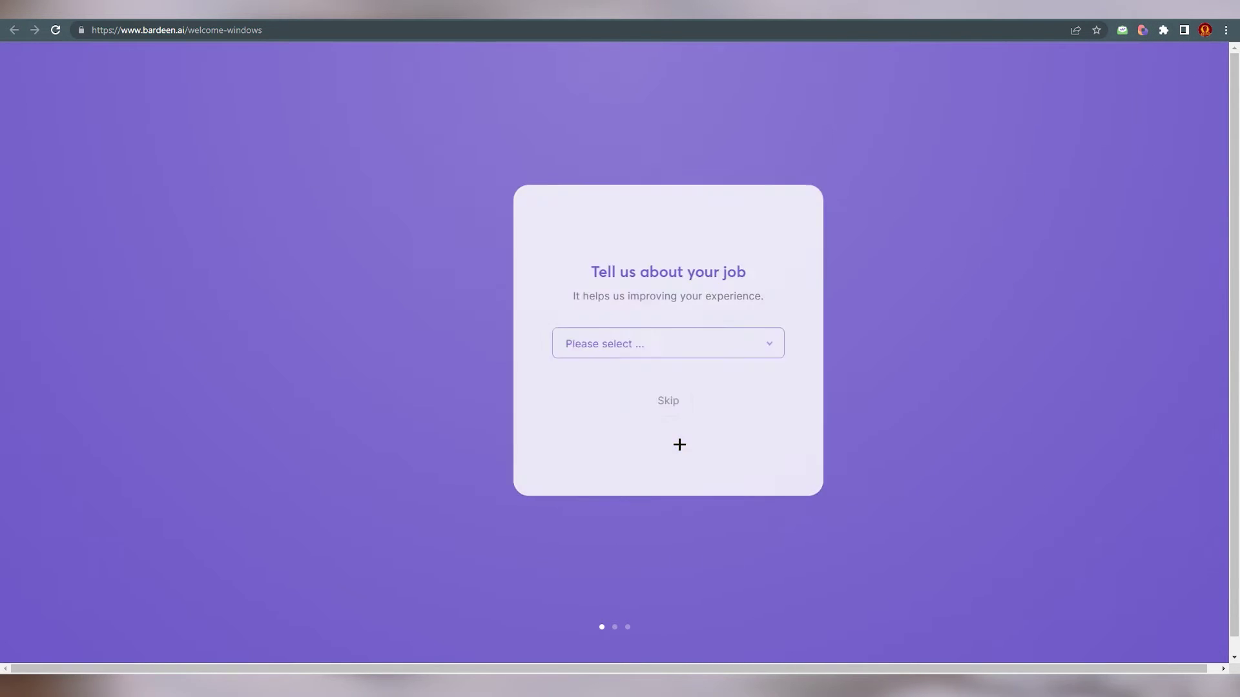
click(587, 349)
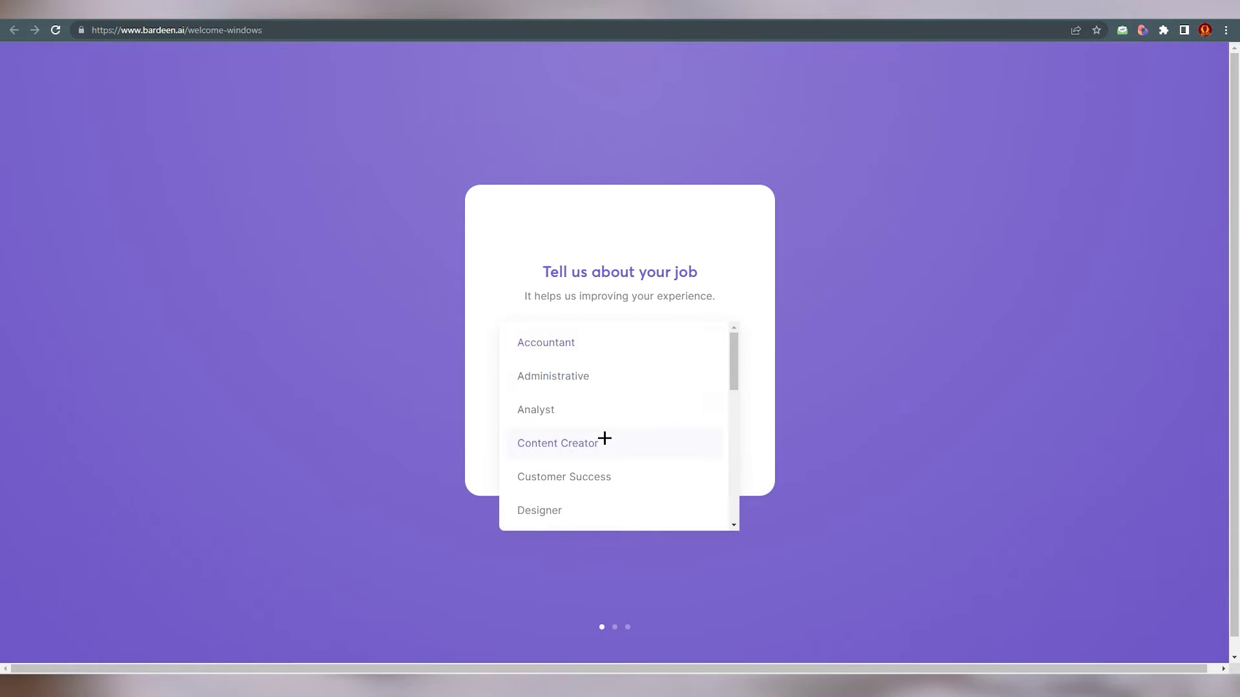
scroll(604, 439, down, 5)
scroll(604, 434, up, 5)
click(591, 444)
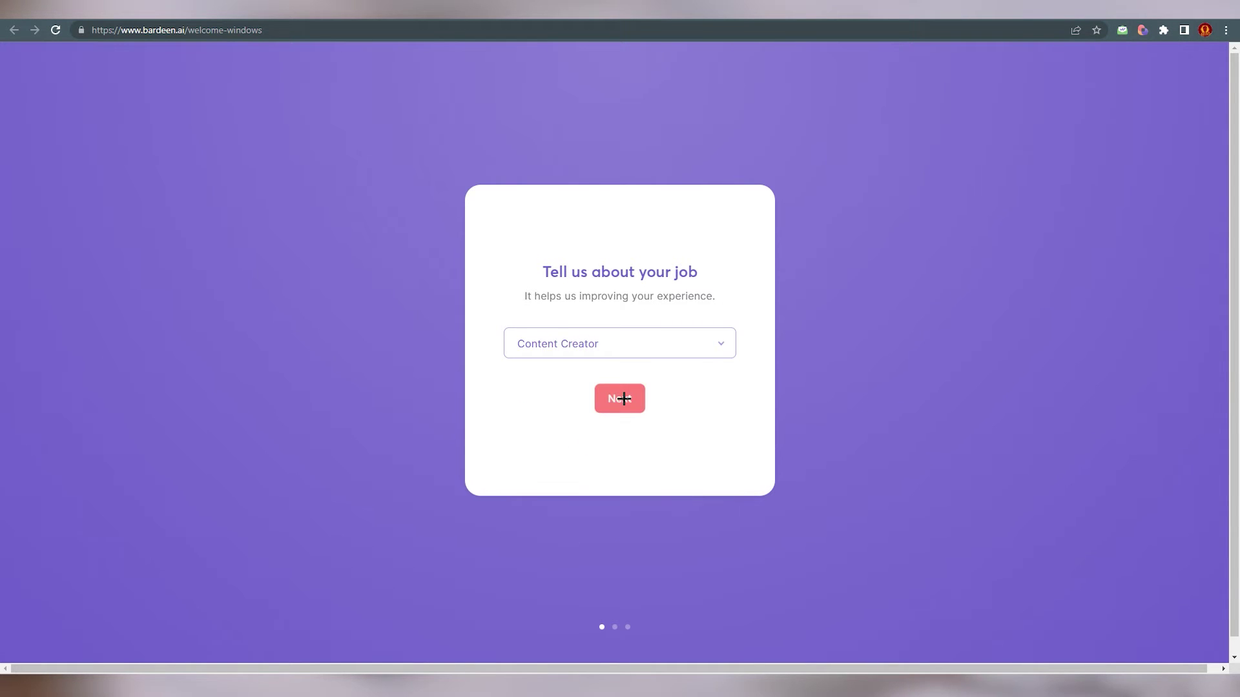
click(626, 397)
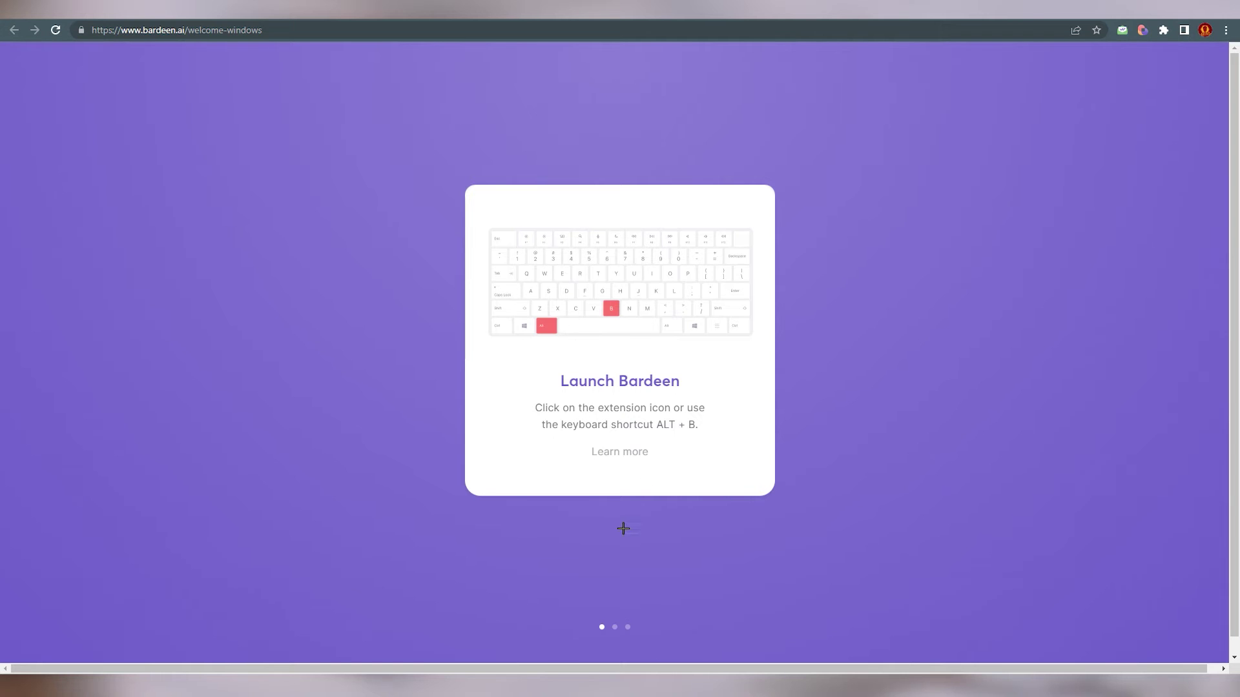
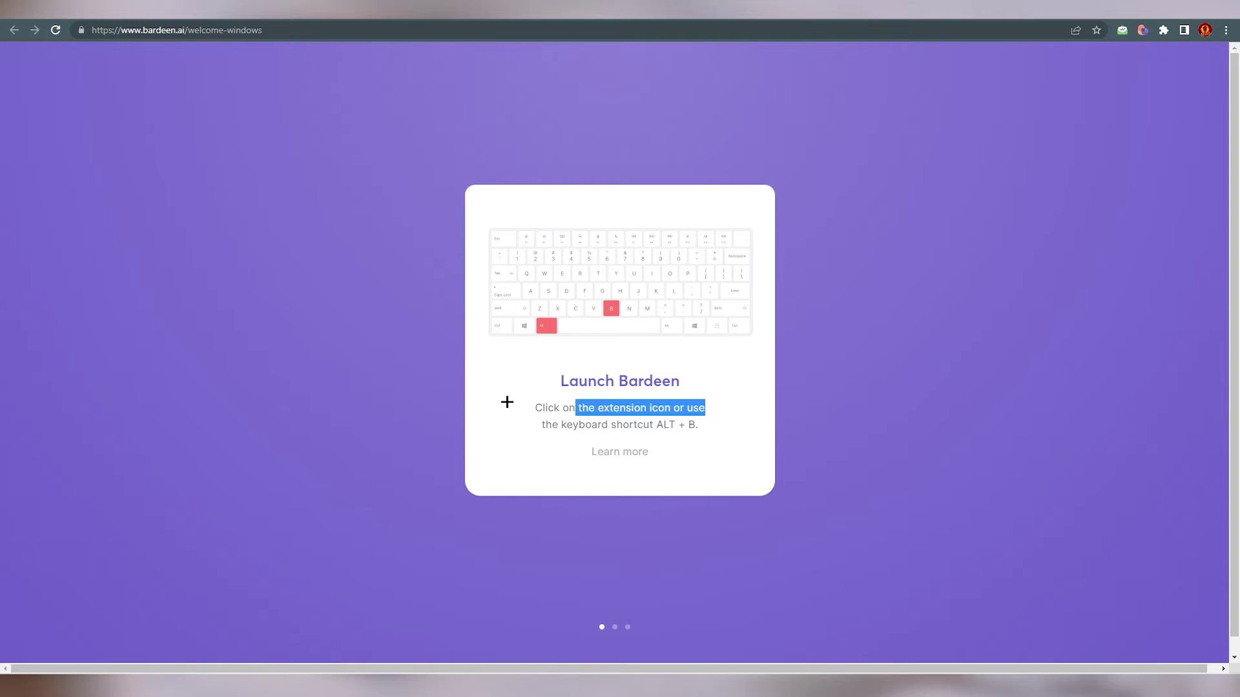
click(830, 451)
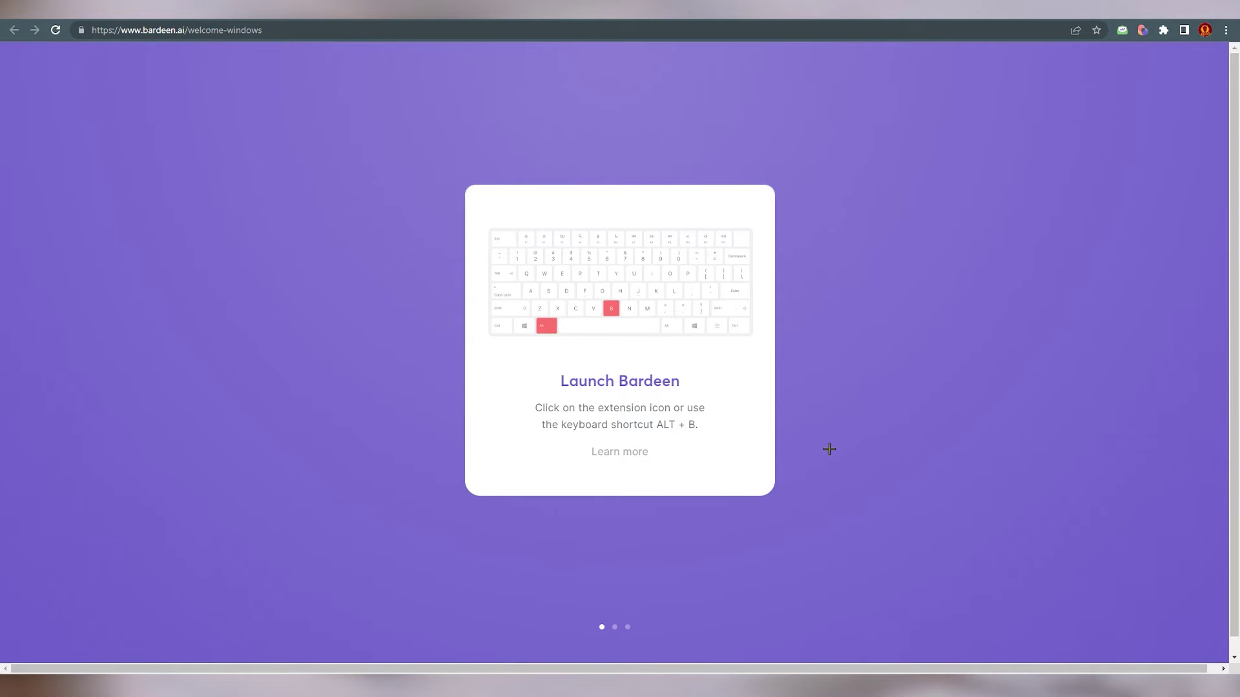
key(alt+b)
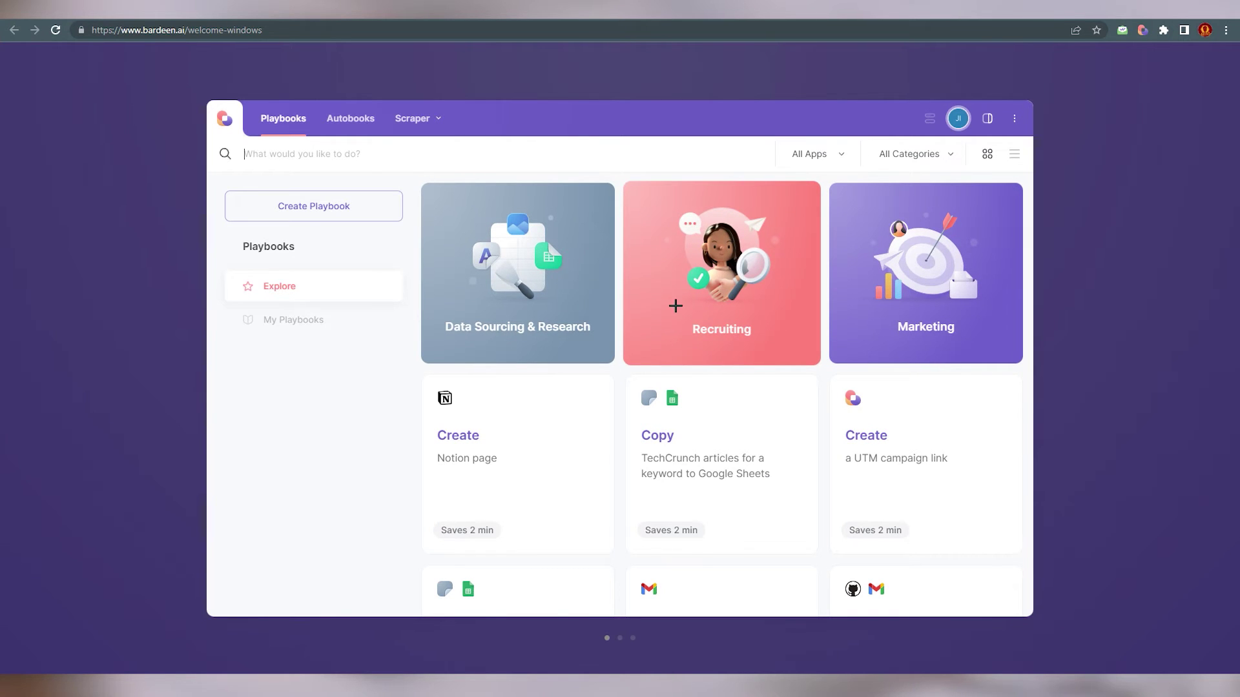
- Examine the apps offered by the All Apps filter and browse the ready-made playbooks in the Explore catalog
click(839, 153)
scroll(775, 290, down, 1)
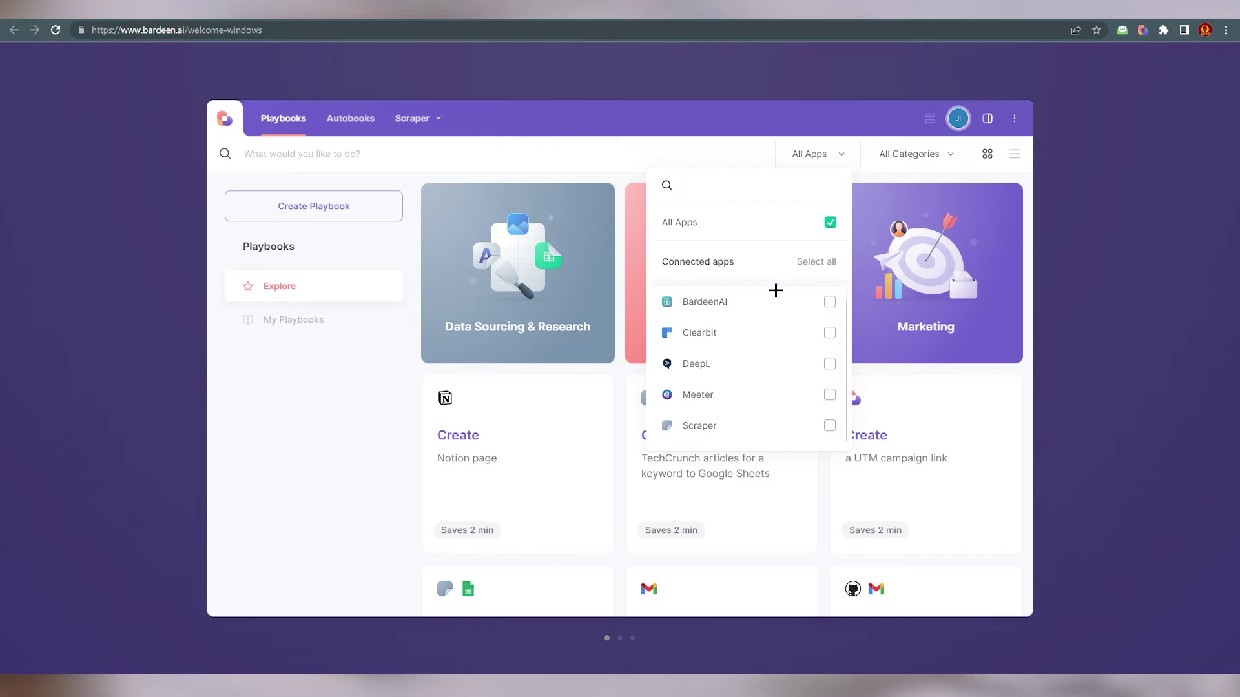
scroll(780, 355, up, 1)
scroll(782, 352, down, 1)
click(248, 409)
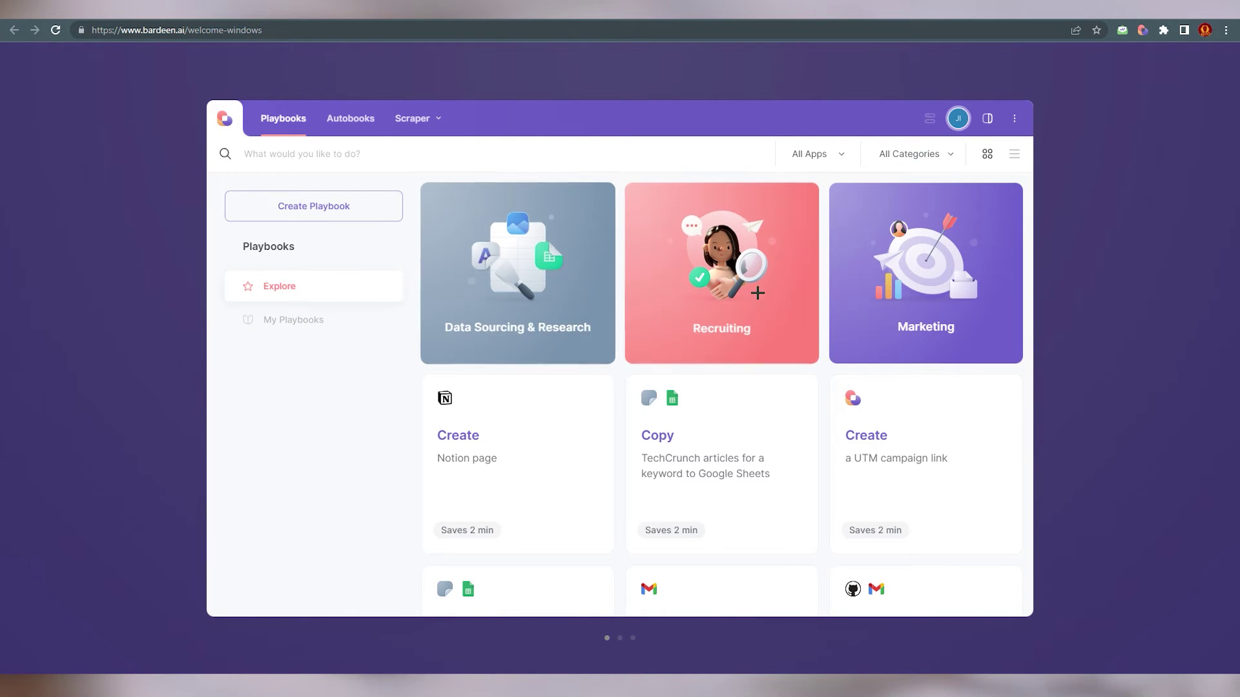
scroll(926, 325, down, 5)
scroll(926, 325, down, 4)
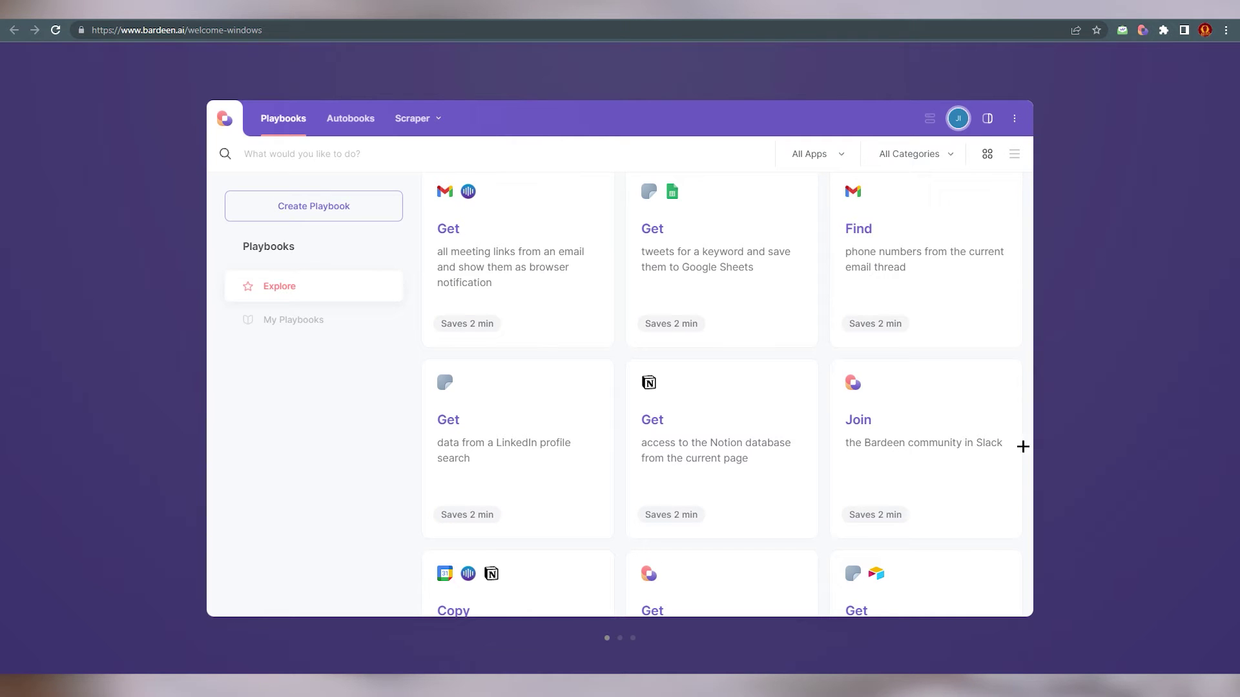
scroll(764, 318, up, 5)
scroll(495, 426, up, 4)
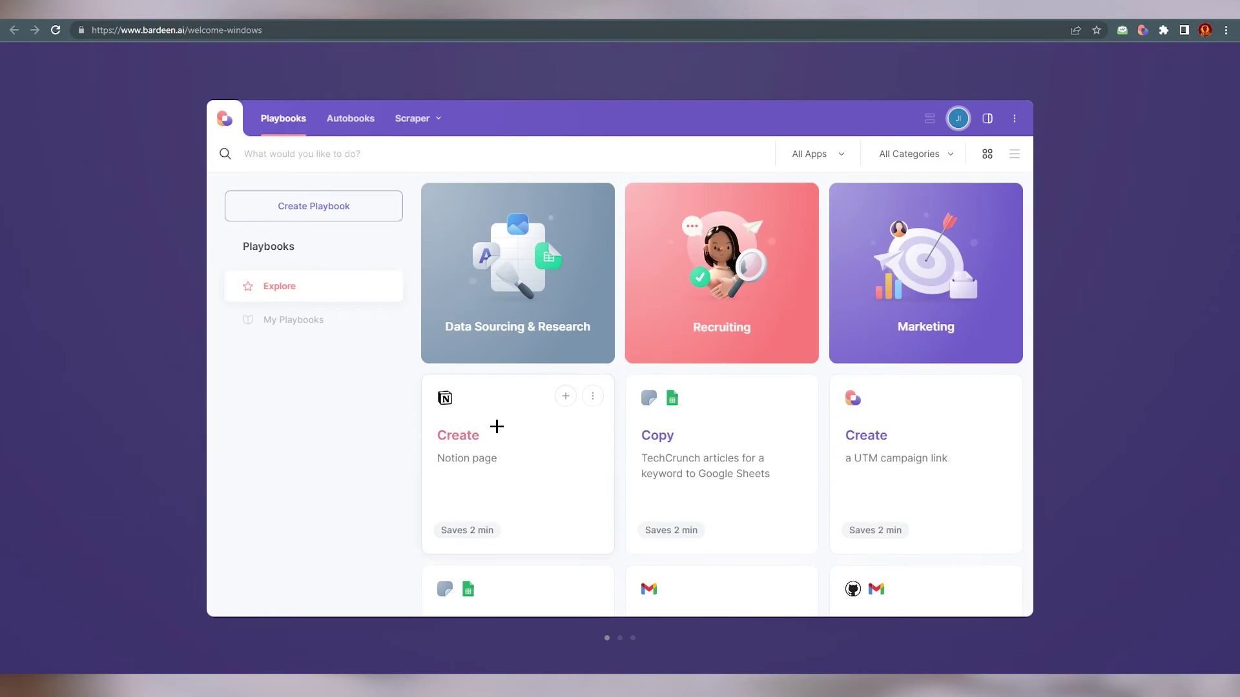
scroll(560, 420, down, 2)
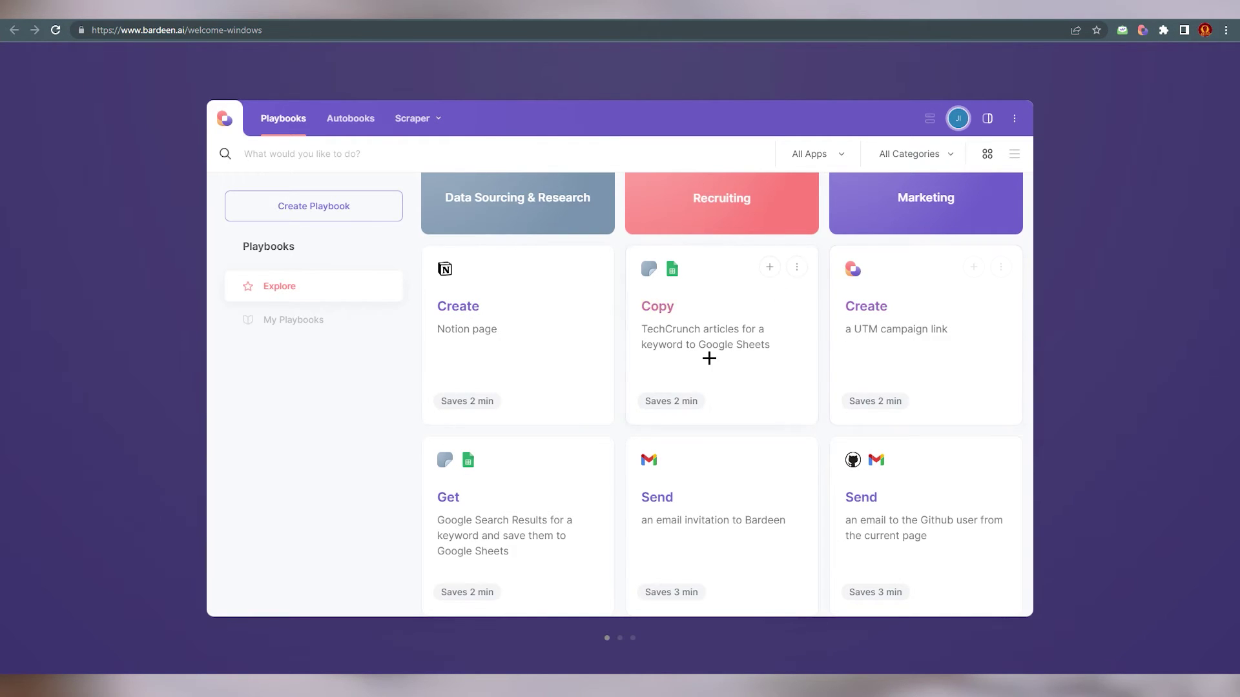
scroll(491, 397, down, 4)
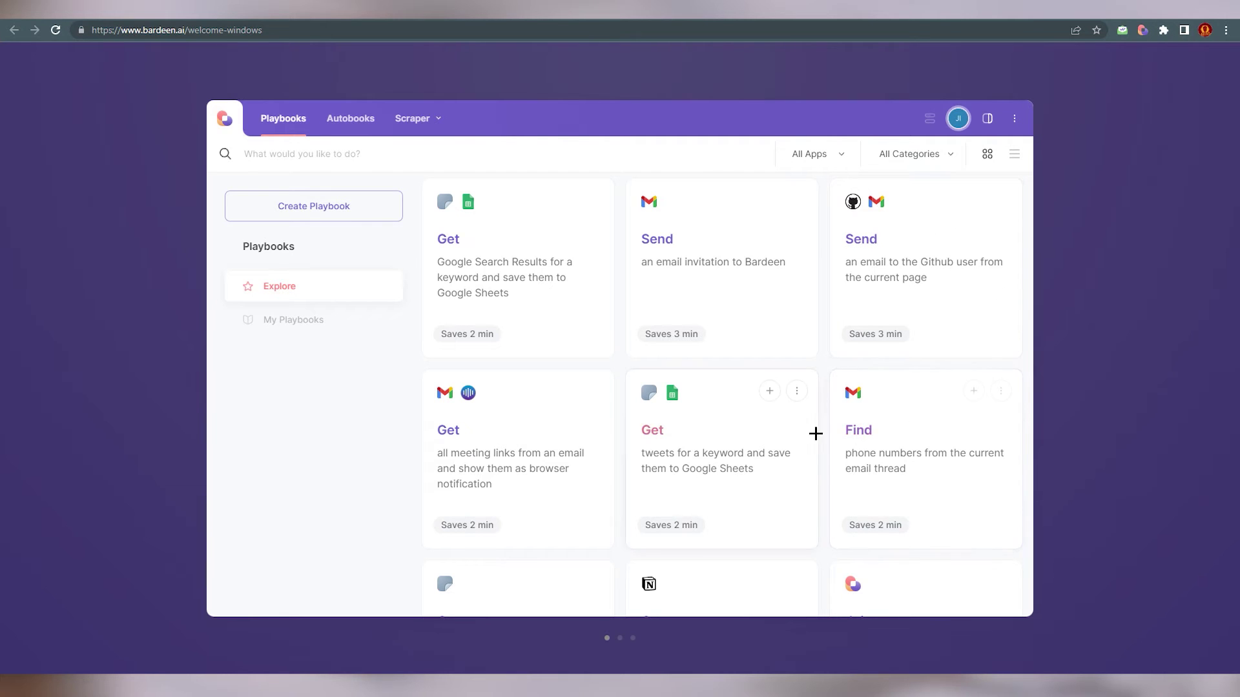
- Look through more of the ready-made playbooks further down the Explore catalog
scroll(631, 418, down, 1)
scroll(631, 419, down, 3)
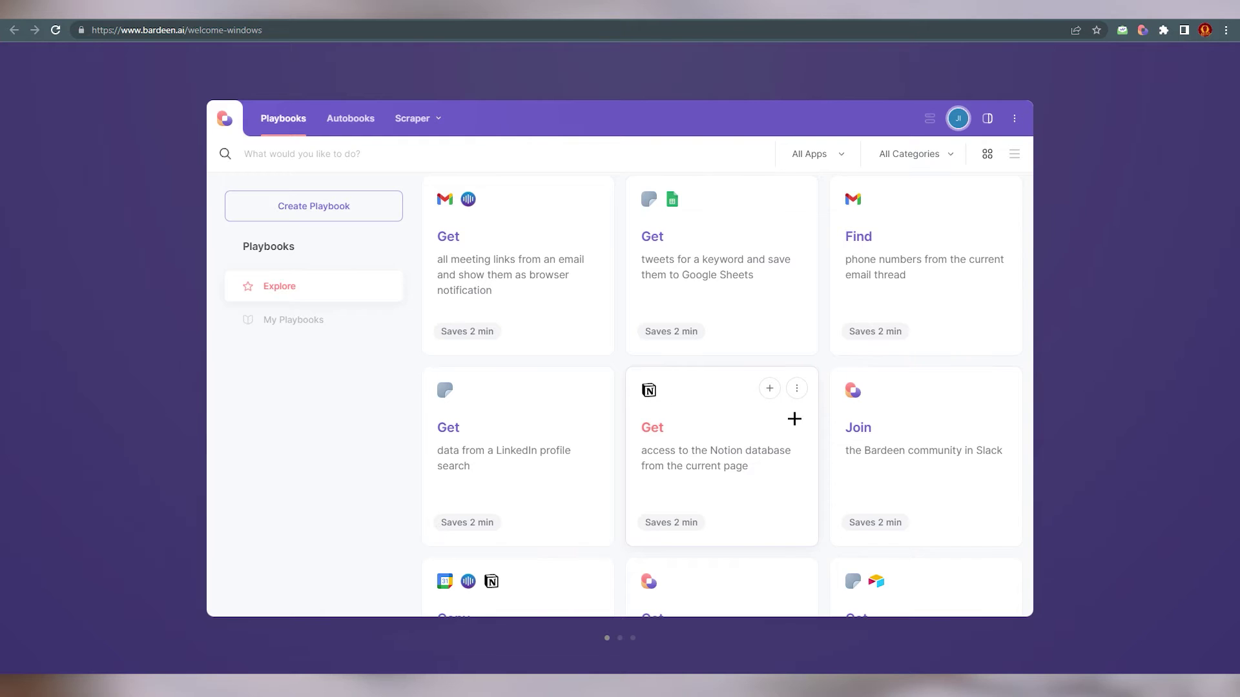
scroll(870, 424, down, 3)
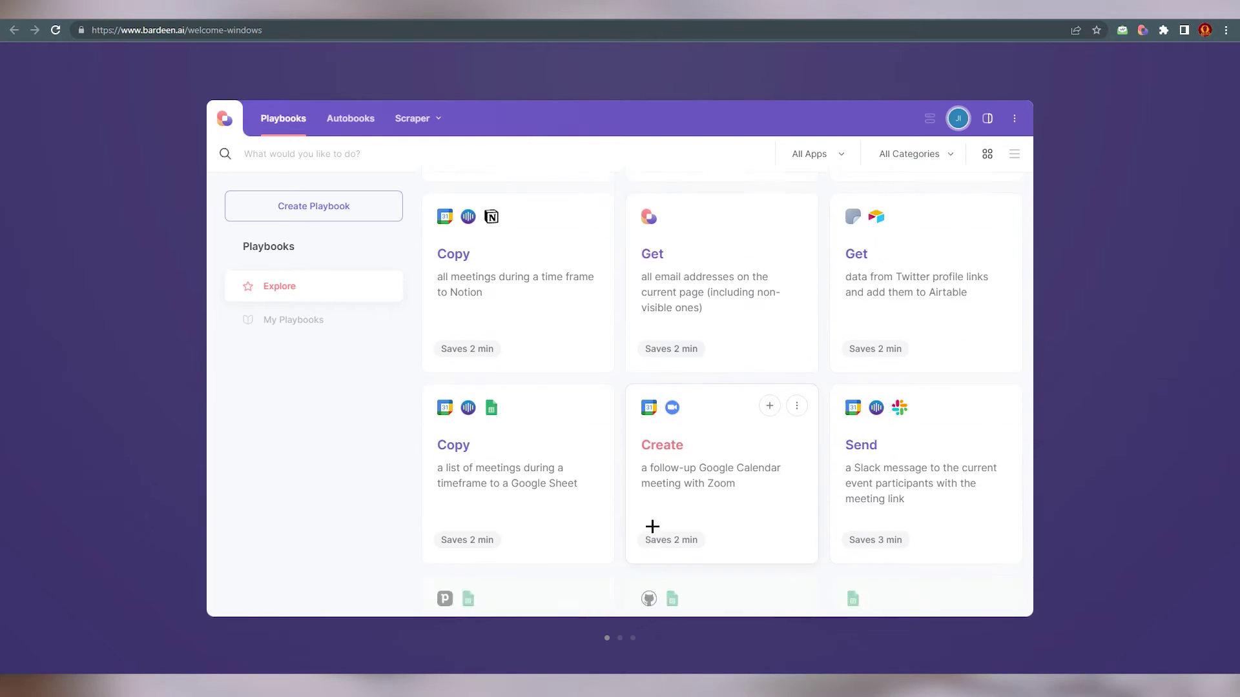
scroll(638, 518, up, 10)
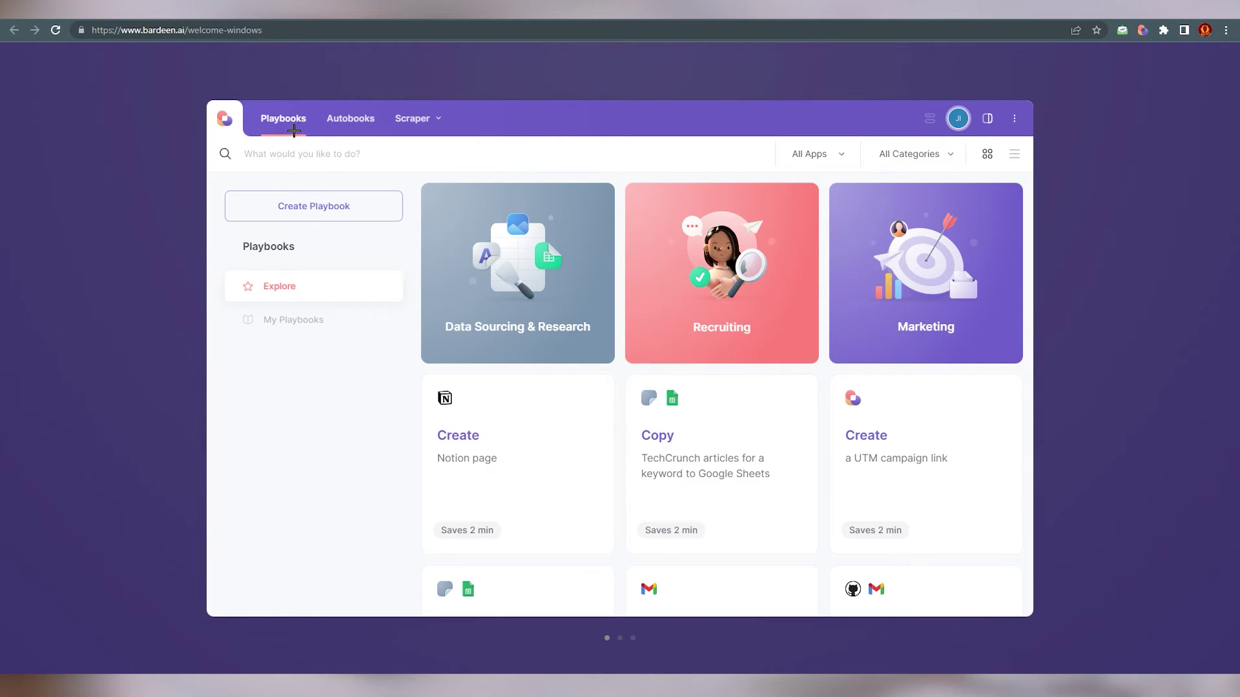
- Open the Autobooks catalog and browse its ready-made automations
click(348, 121)
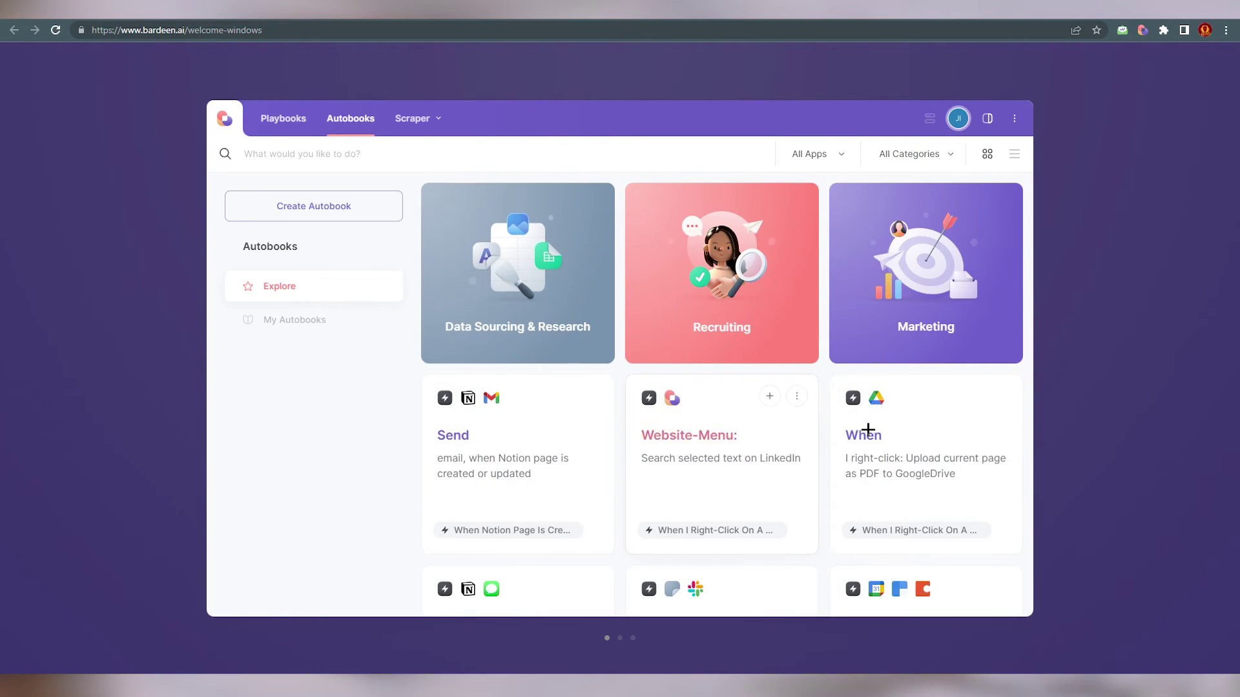
scroll(690, 387, down, 1)
scroll(690, 387, down, 8)
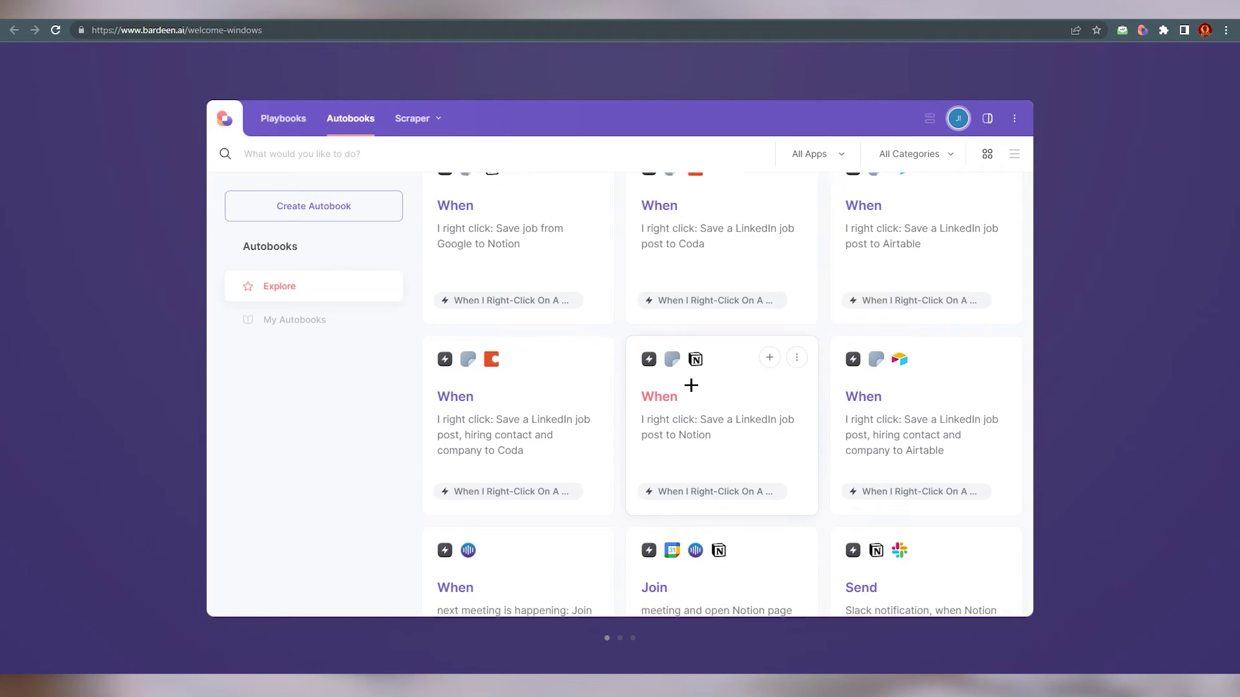
scroll(517, 360, up, 10)
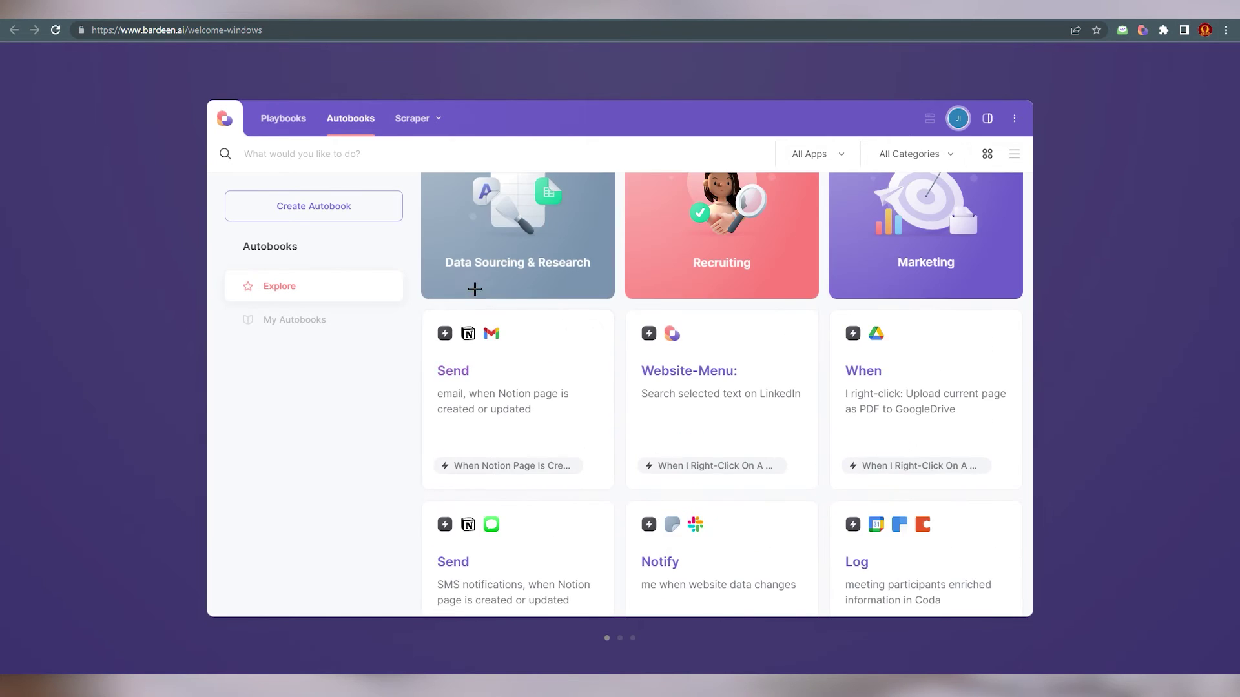
- Check which options the Scraper offers, then dismiss them
click(440, 120)
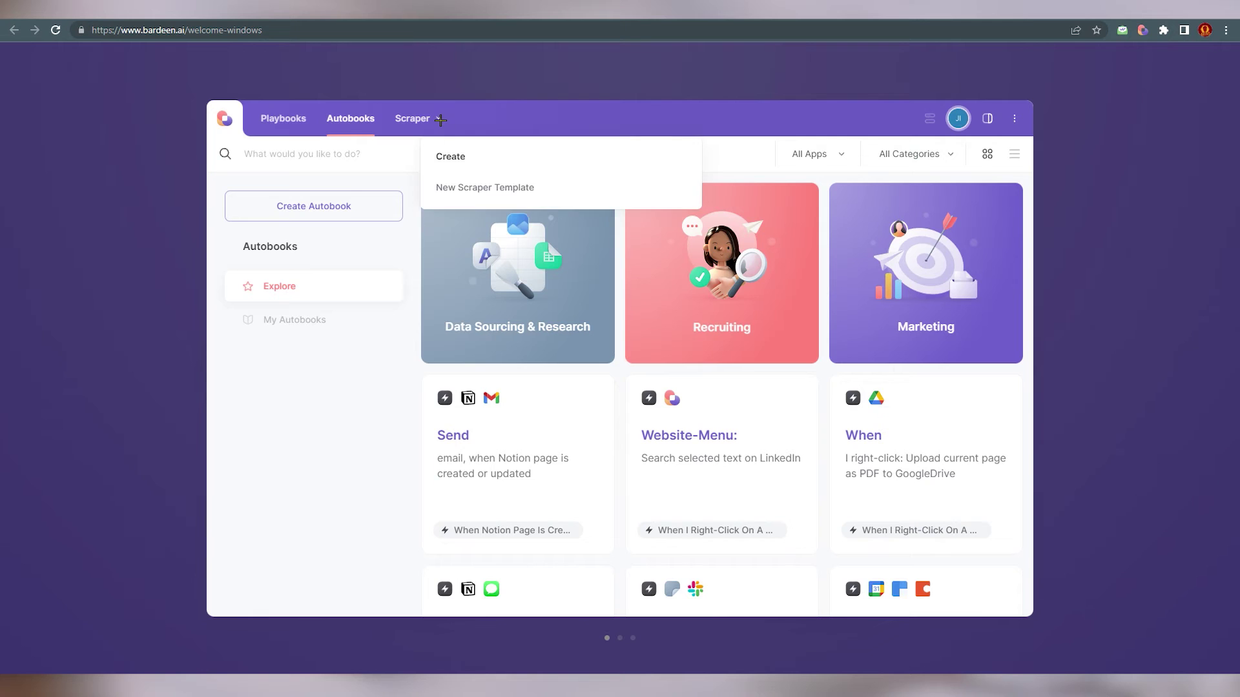
click(470, 126)
click(442, 122)
click(334, 171)
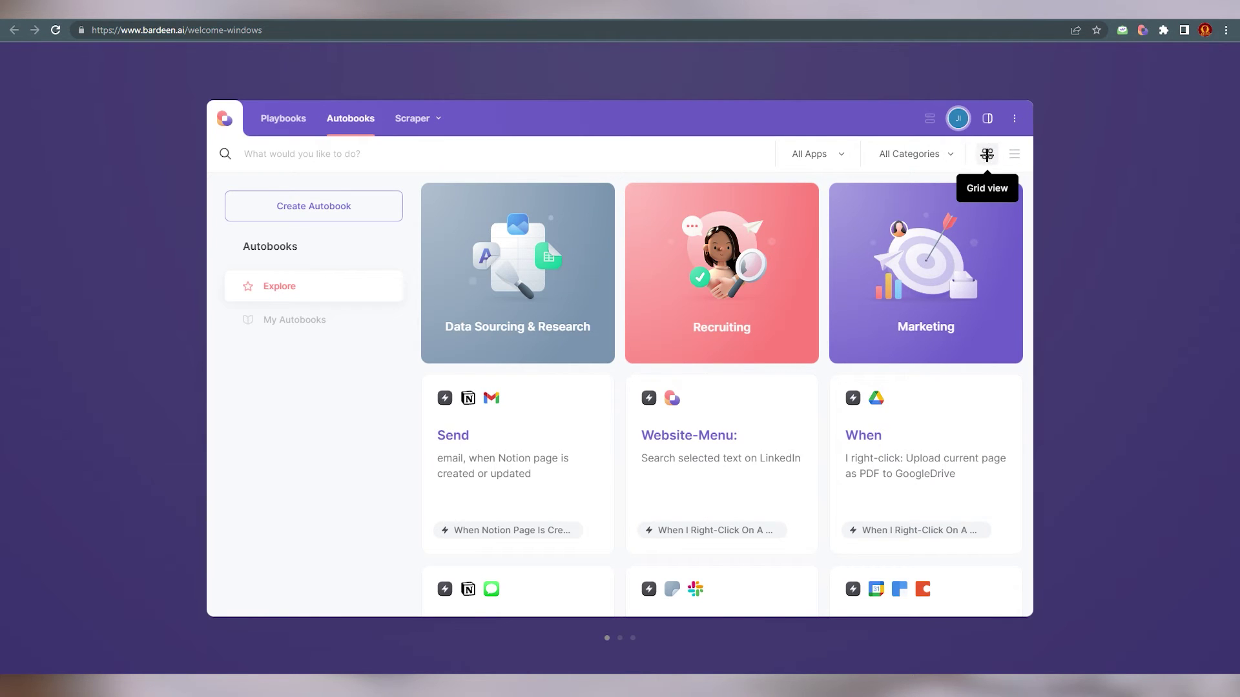
- Switch the Autobooks catalog to list view and look through the listed automations
click(1013, 155)
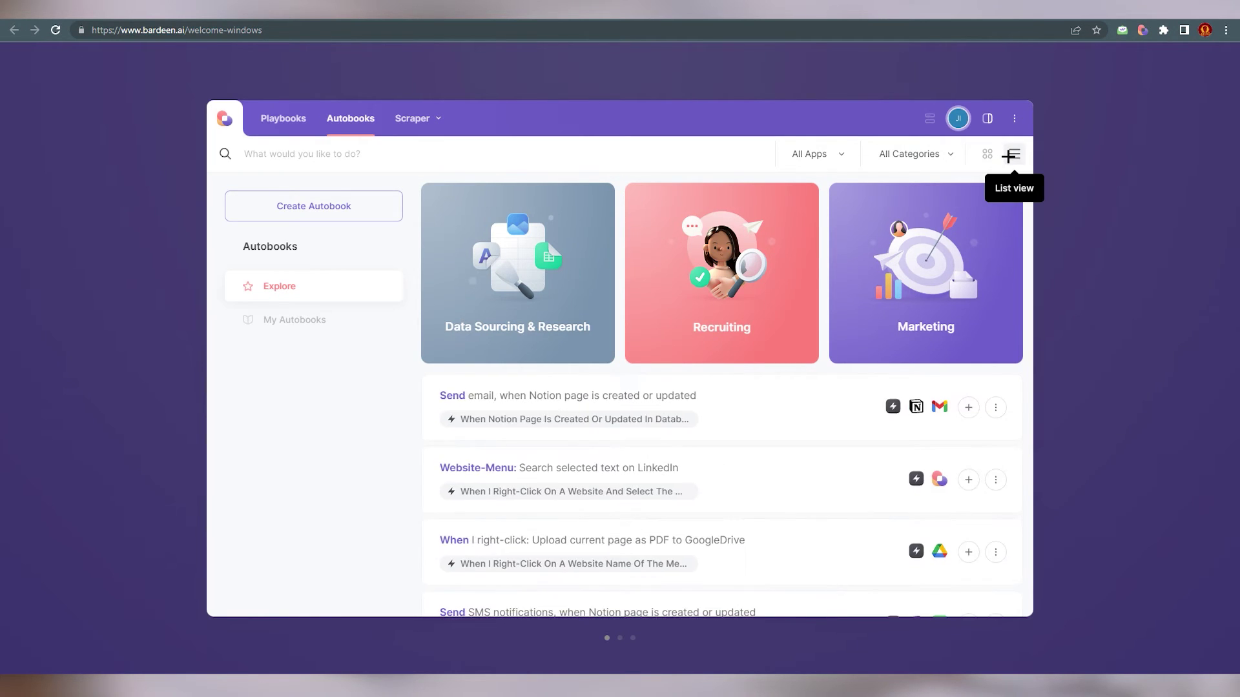
scroll(741, 424, down, 5)
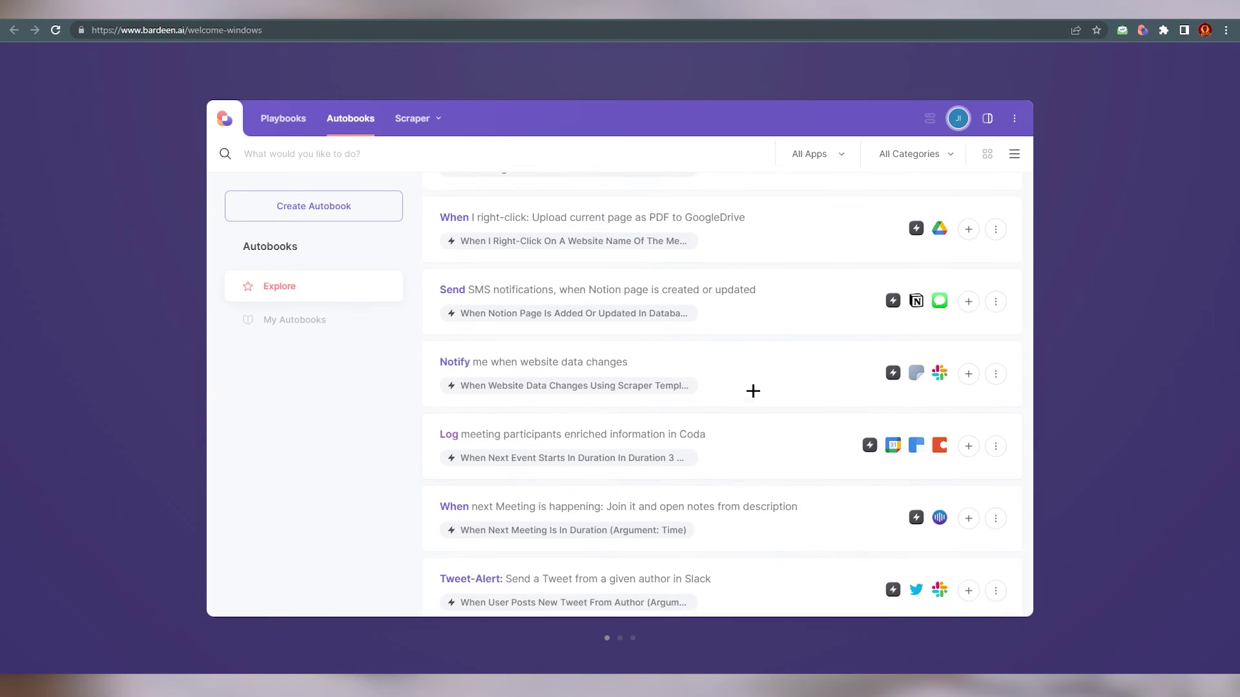
scroll(728, 348, up, 2)
scroll(729, 348, up, 3)
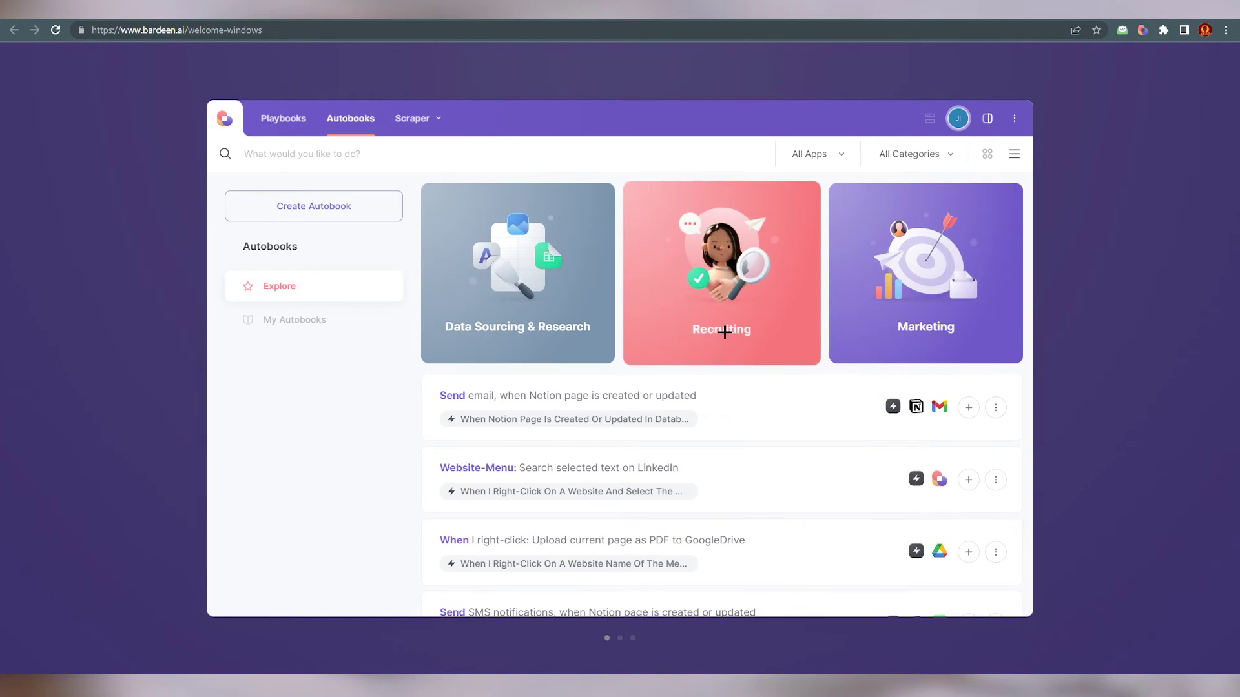
- Browse the Autobooks in the Data Sourcing & Research category, then return to all categories
click(452, 288)
scroll(748, 459, down, 3)
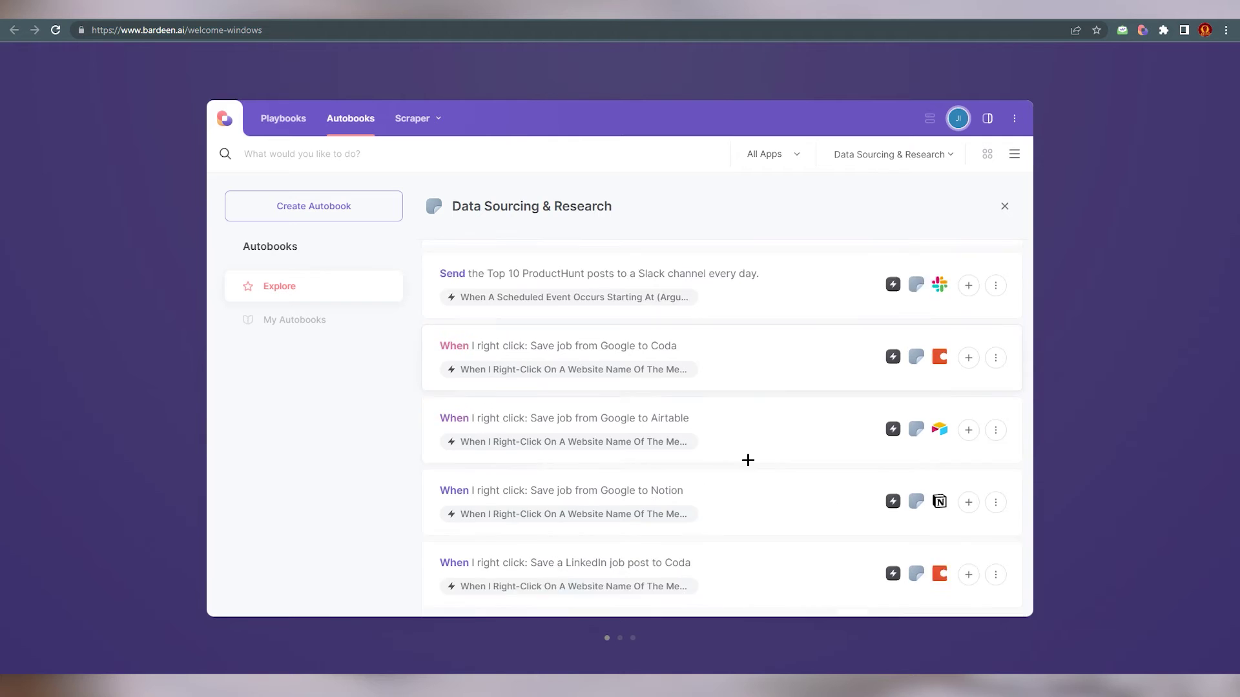
scroll(653, 347, down, 1)
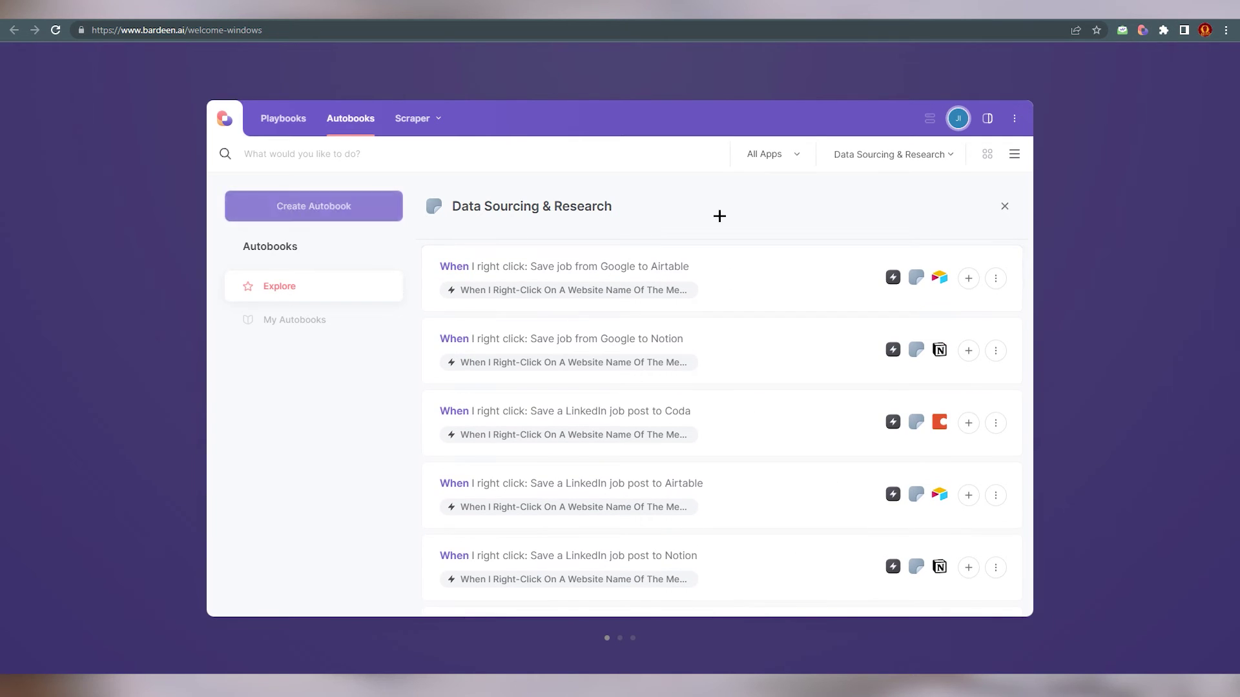
click(1005, 207)
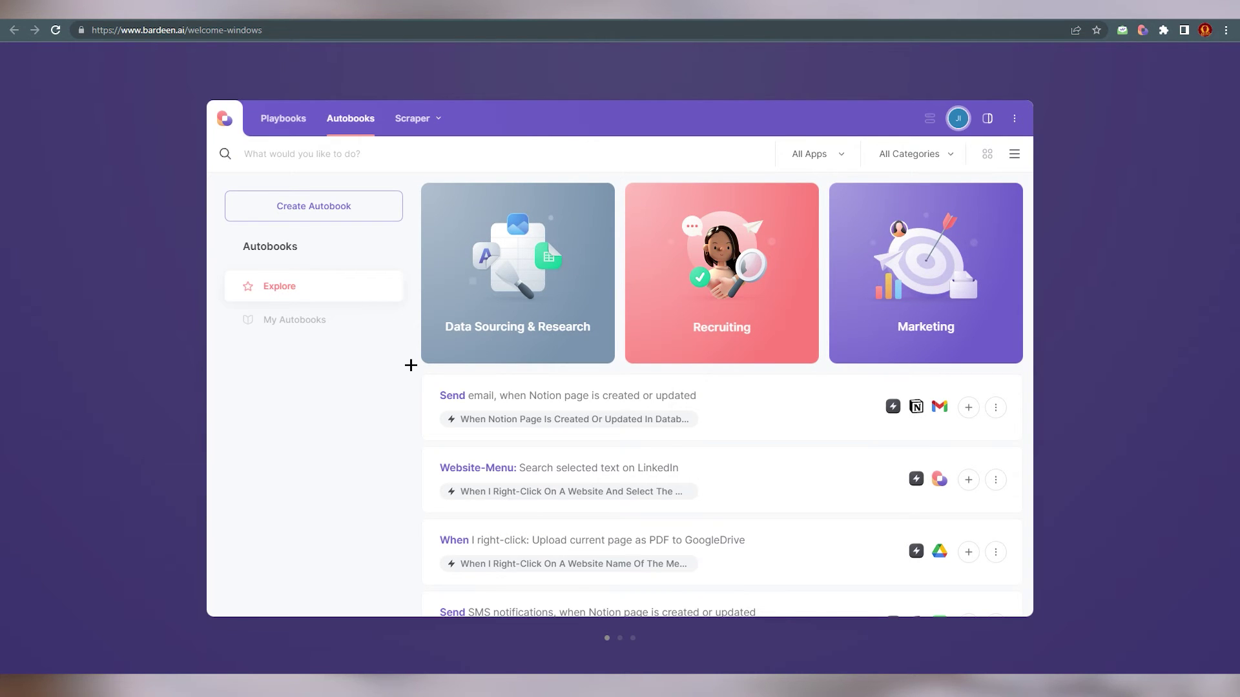
- Start a new Autobook and look through the suggested apps that can be connected to it
click(312, 204)
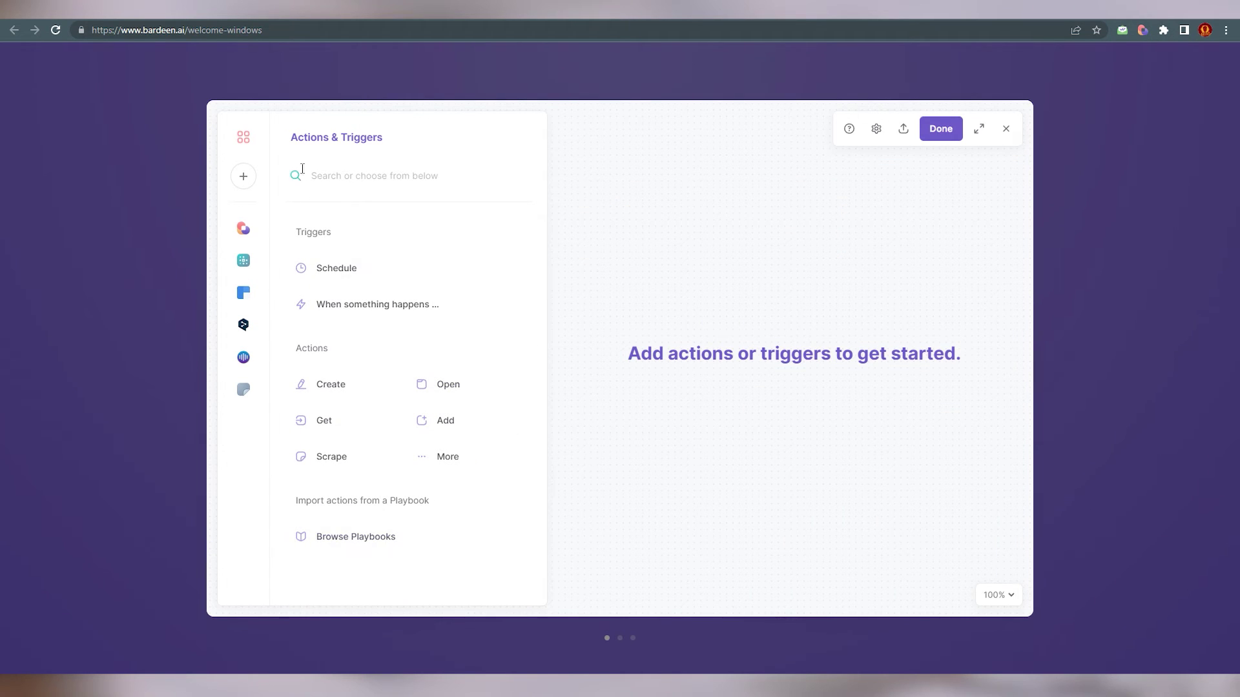
click(246, 181)
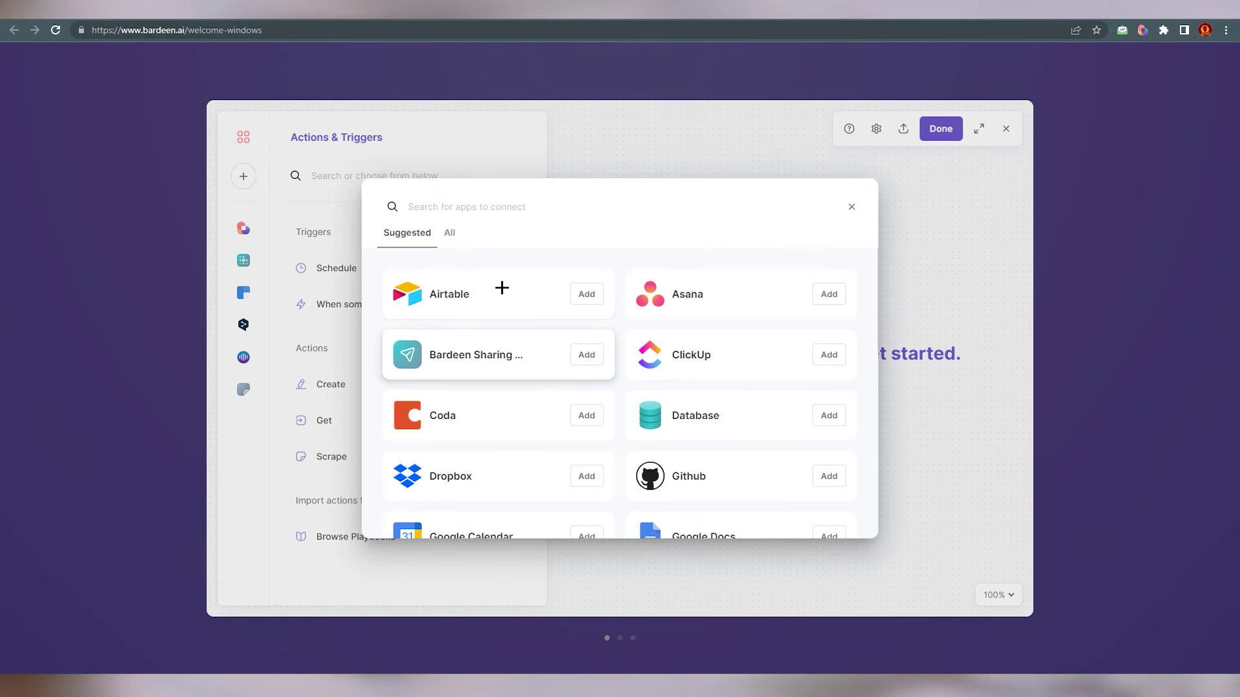
scroll(507, 265, down, 3)
scroll(516, 323, down, 5)
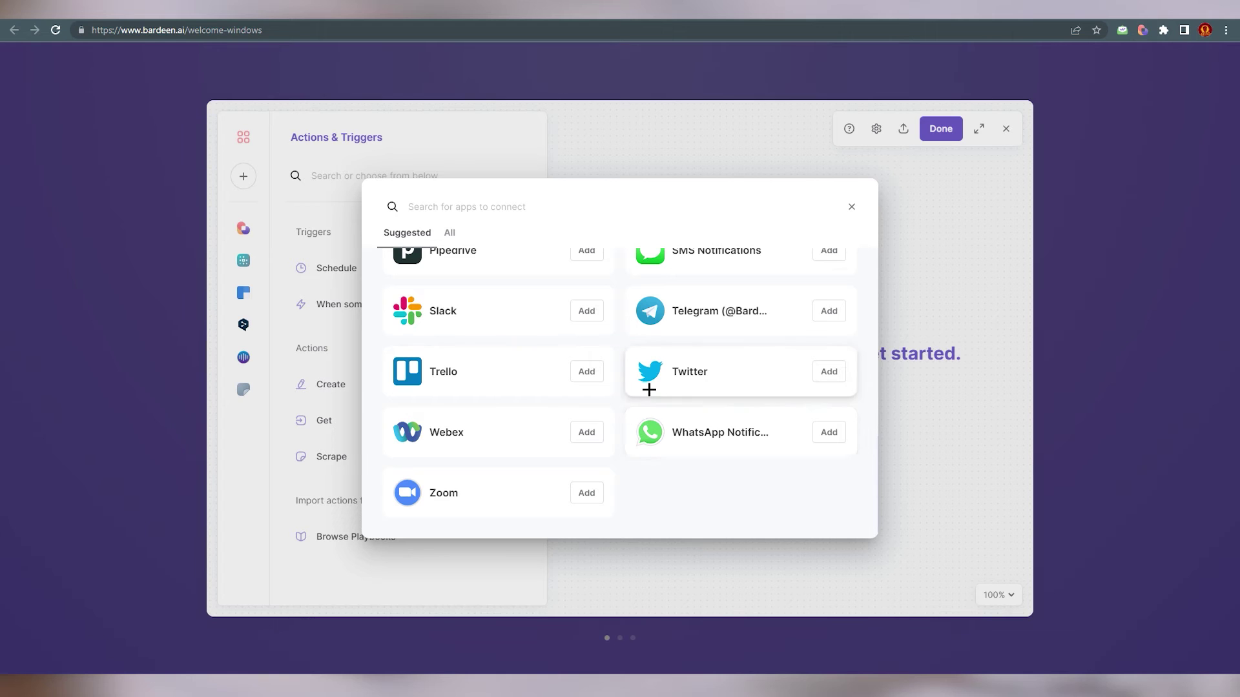
scroll(458, 413, up, 2)
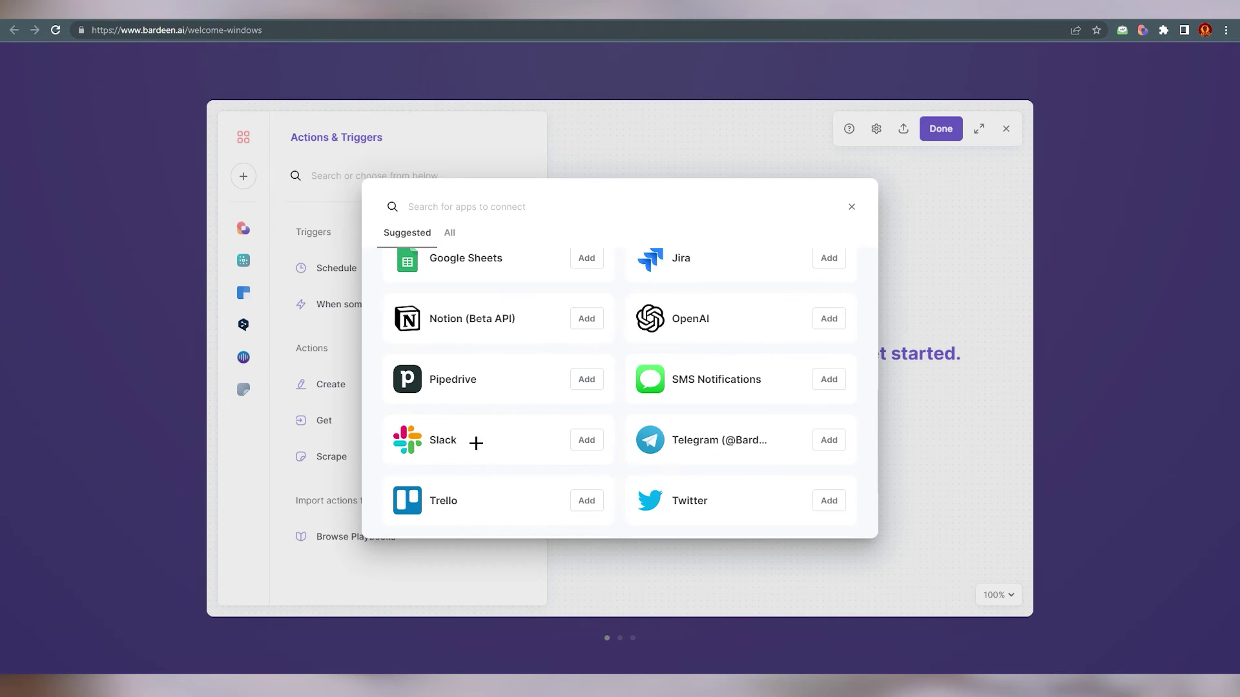
scroll(473, 407, up, 2)
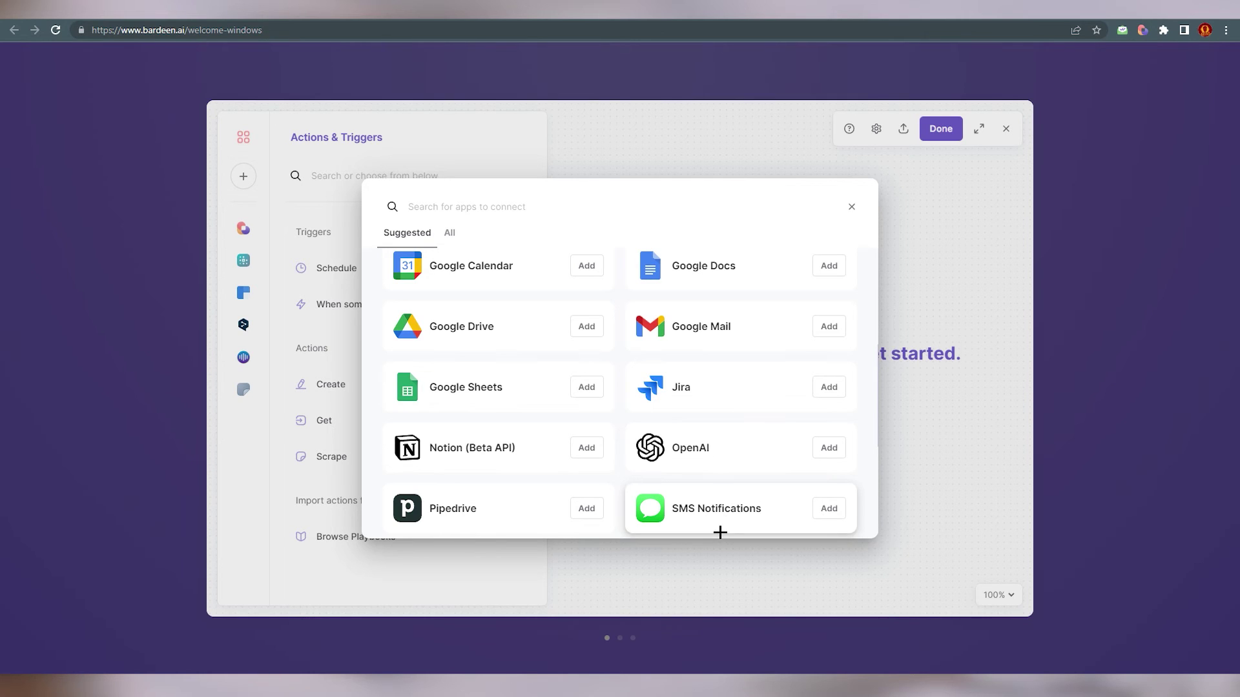
scroll(725, 532, up, 2)
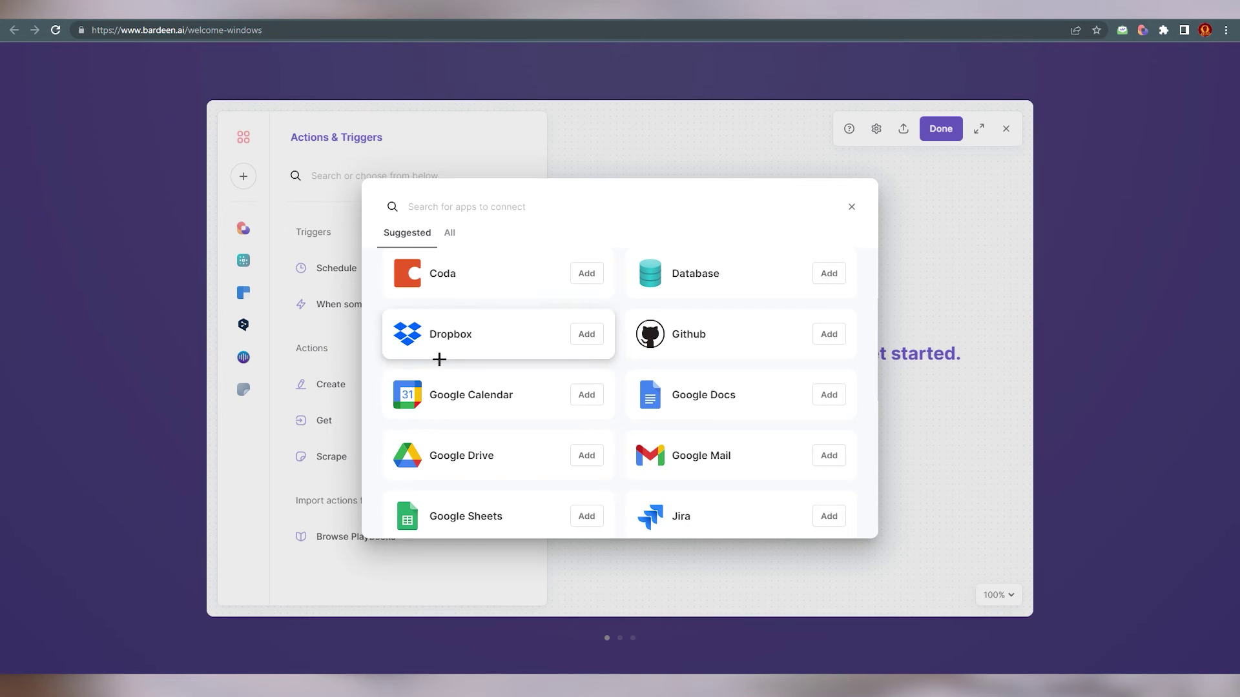
- Look through the complete set of connectable apps and leave the app selection without adding any
click(449, 233)
scroll(814, 409, down, 15)
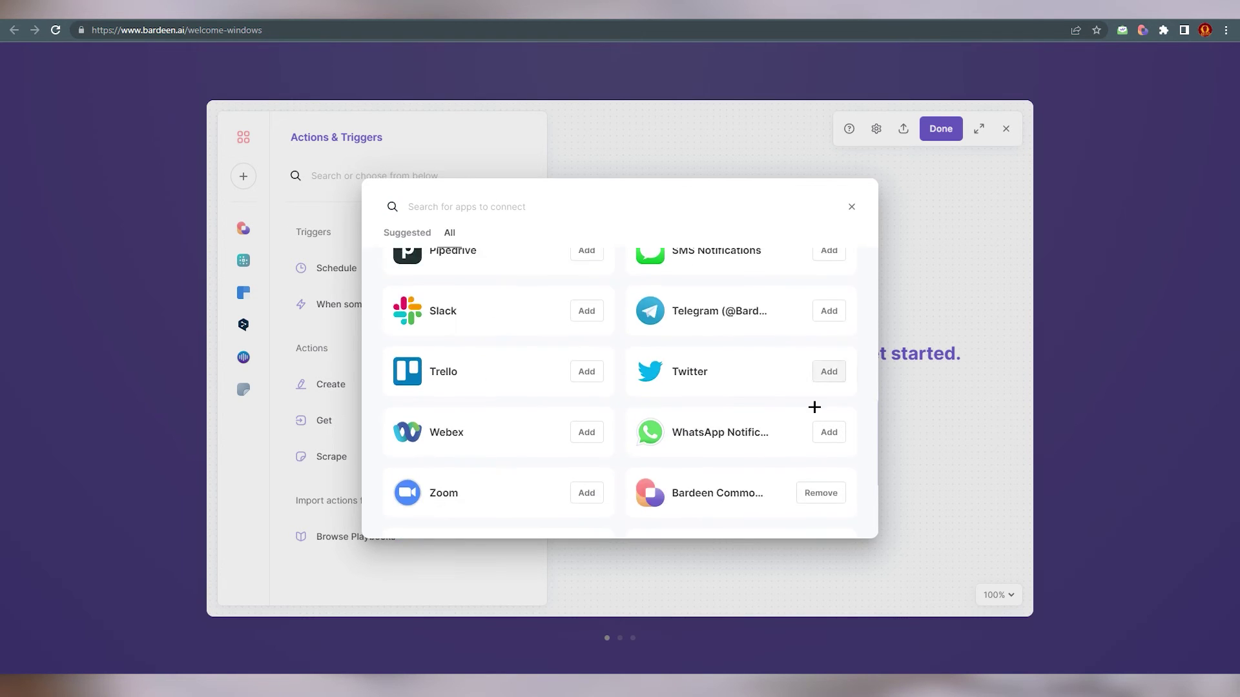
scroll(756, 427, up, 15)
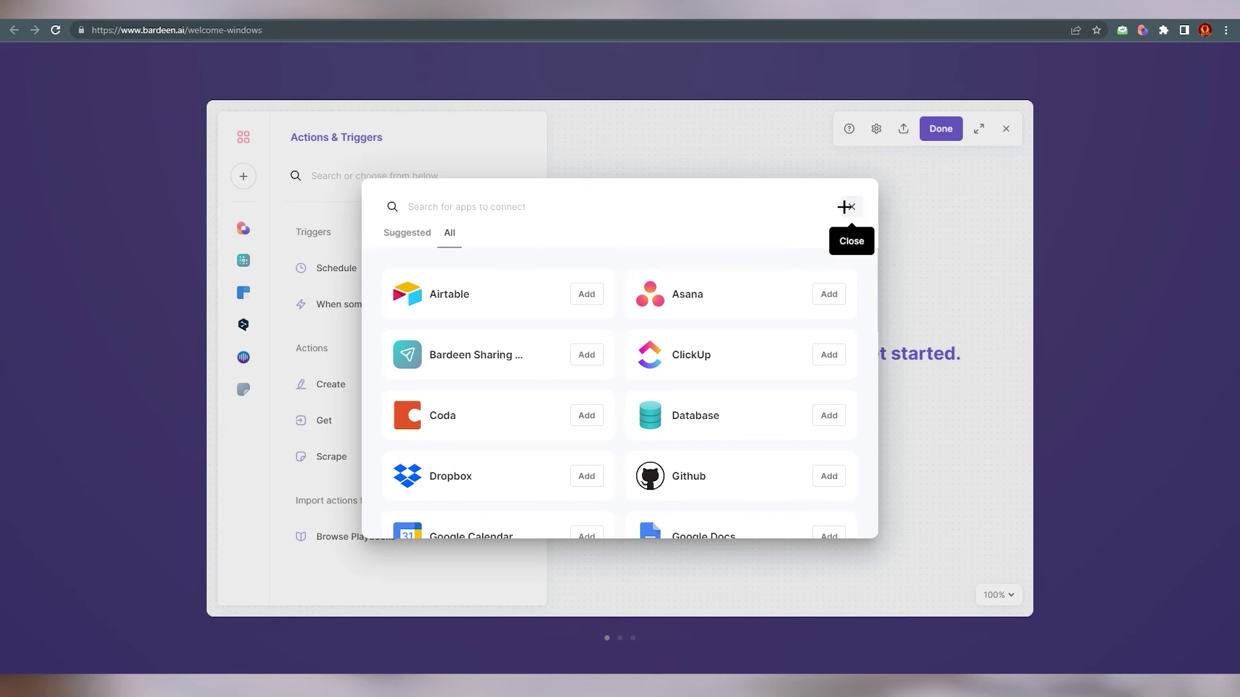
scroll(742, 323, down, 5)
click(851, 207)
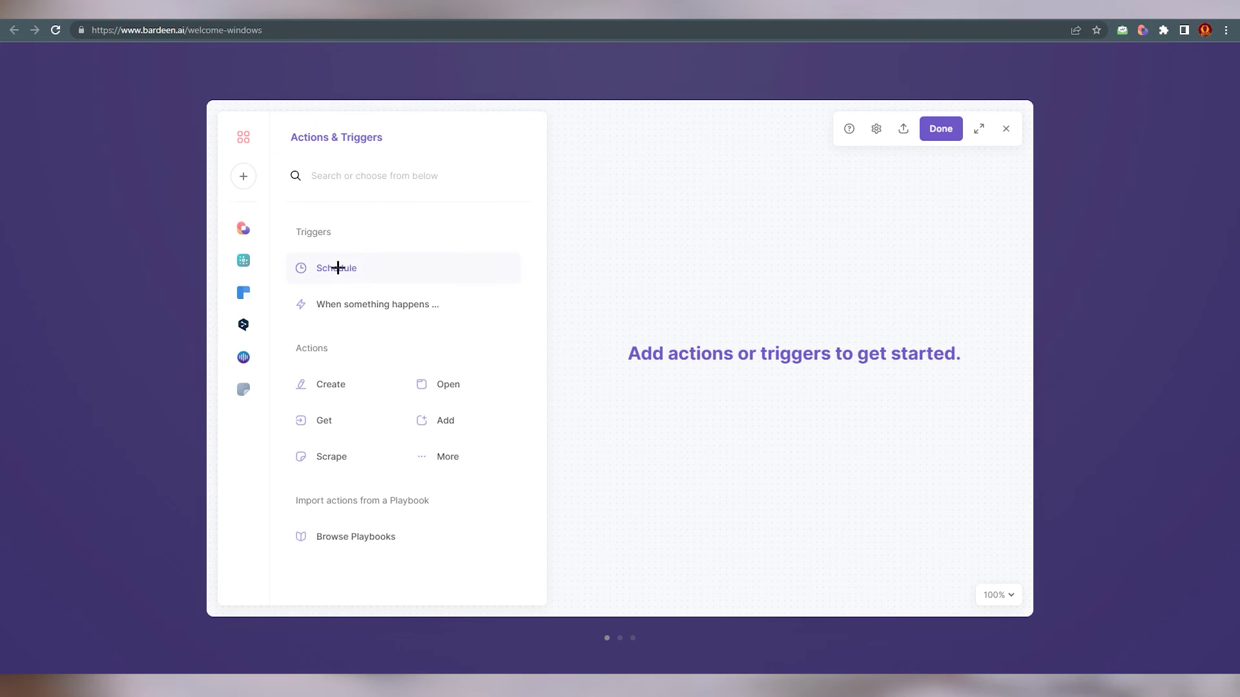
- Add the "When I Right-Click On A Website" trigger to the Autobook and start a new action after it
click(387, 313)
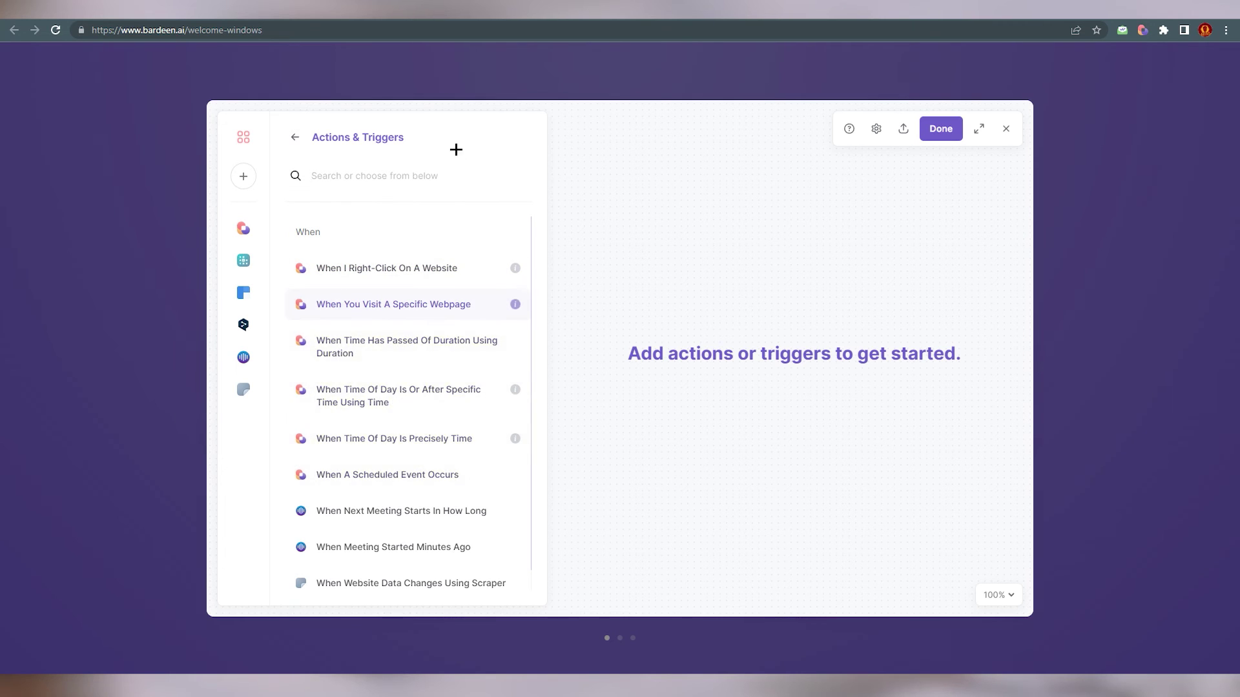
click(335, 270)
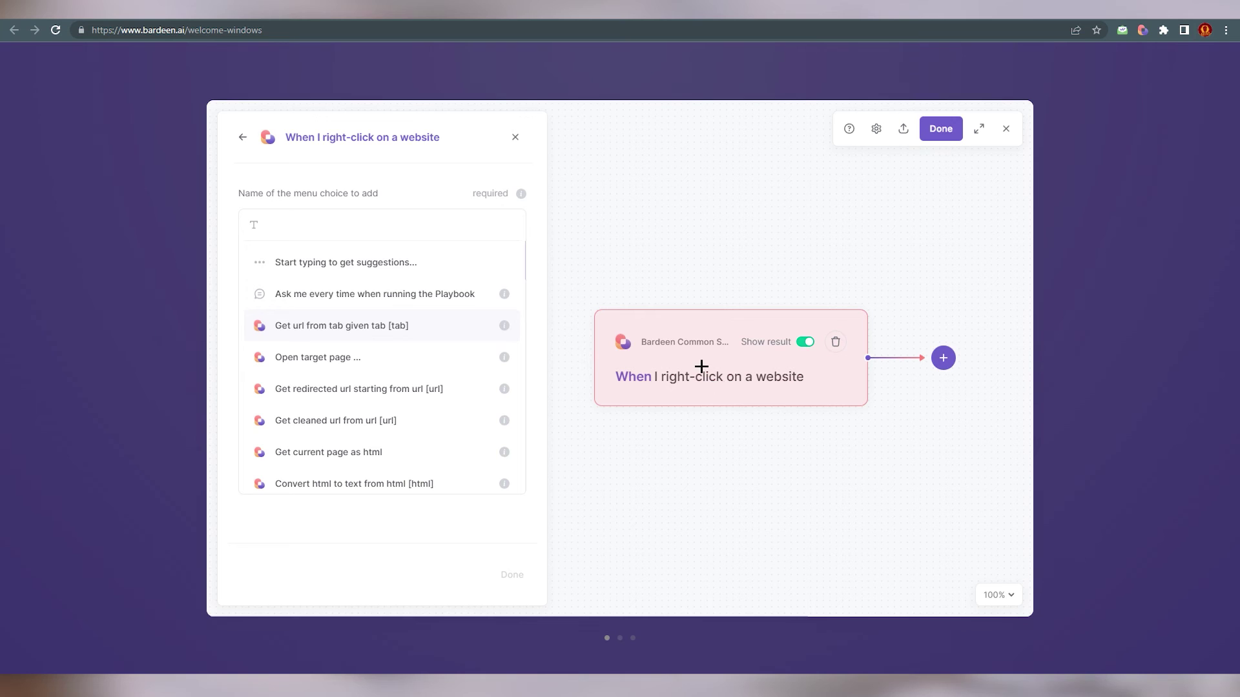
click(943, 358)
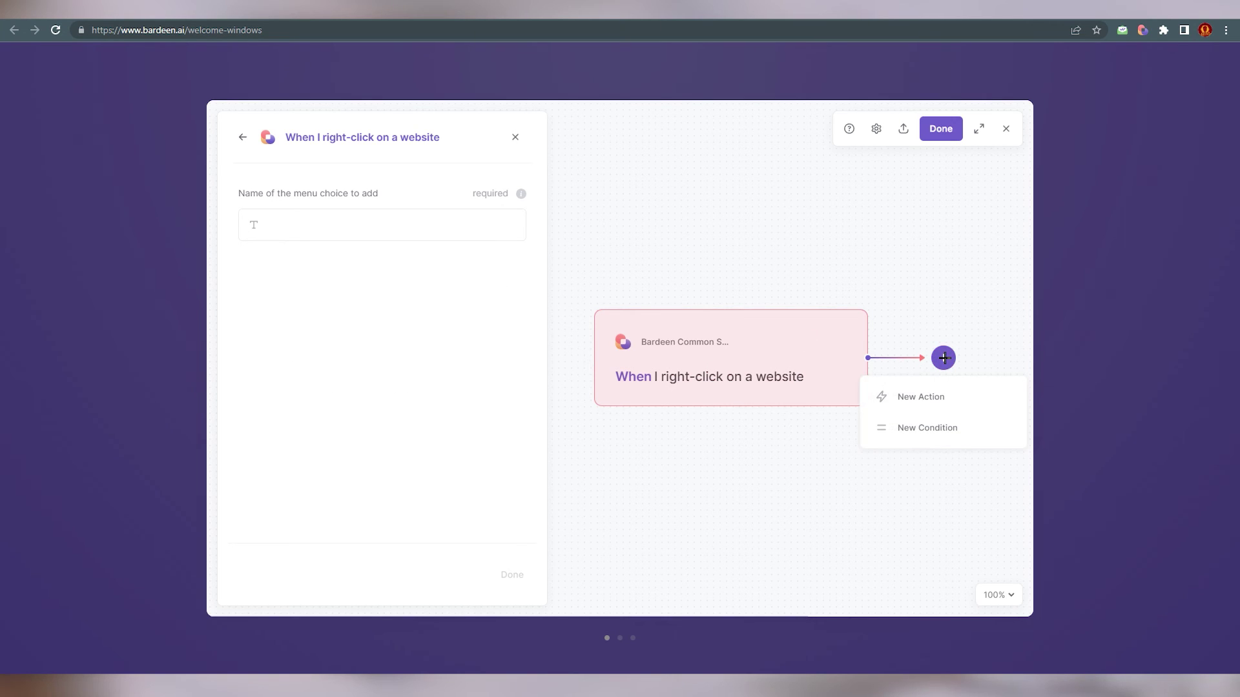
click(949, 395)
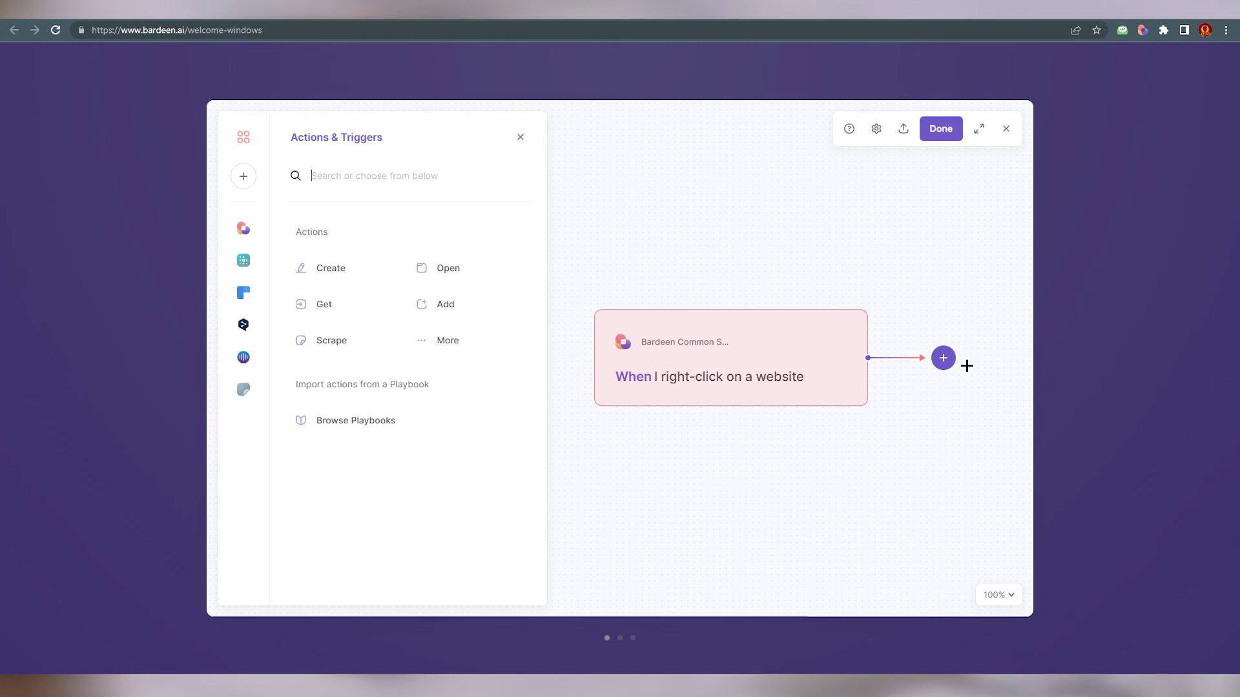
- Examine the full list of action types available for the step following the right-click trigger
click(443, 341)
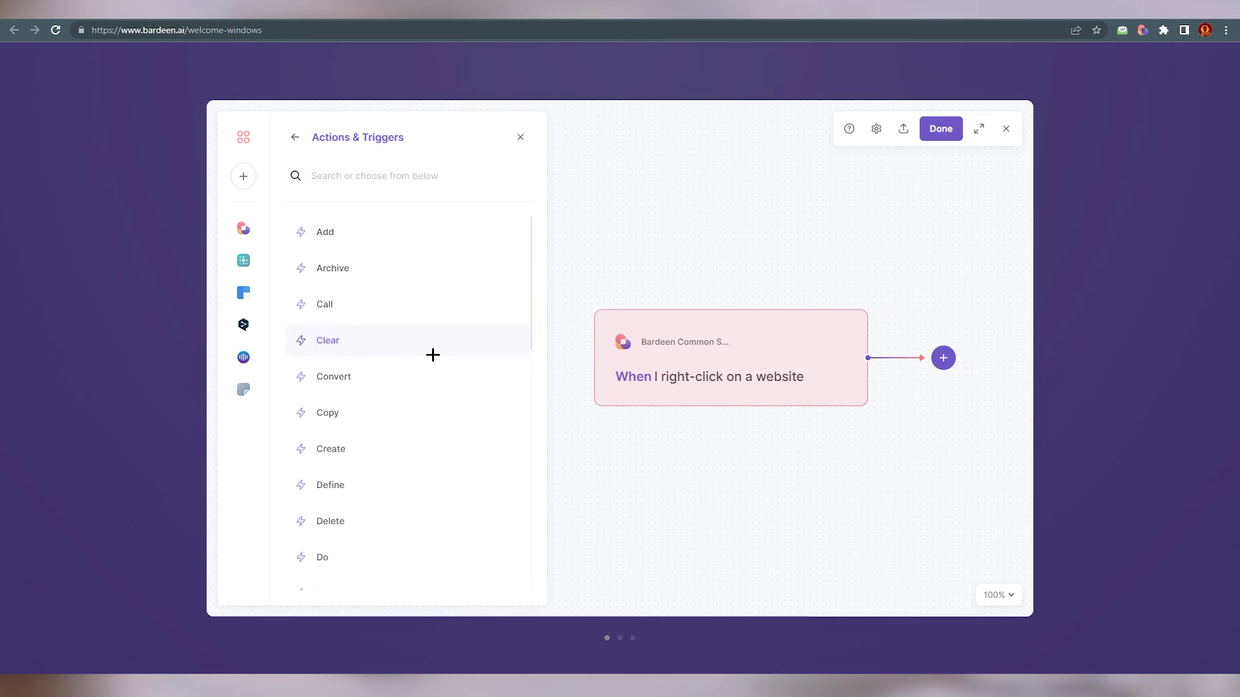
scroll(432, 355, down, 6)
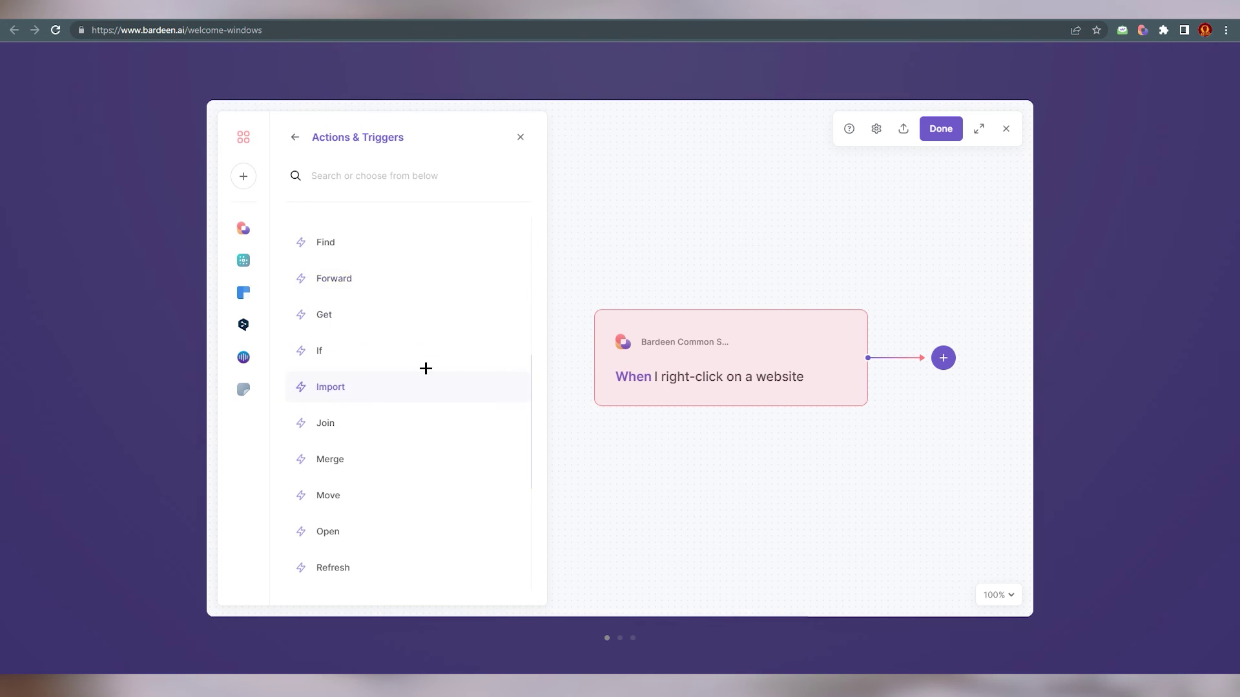
scroll(425, 368, down, 1)
mouse_move(640, 372)
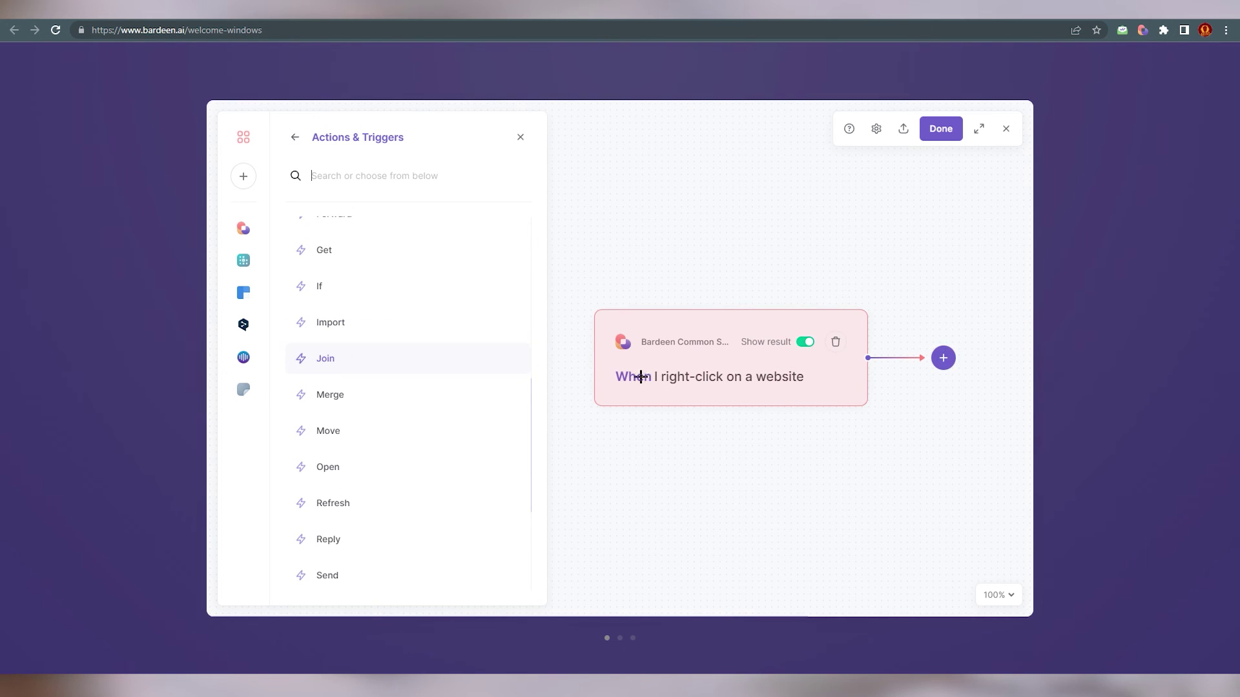
scroll(311, 400, down, 3)
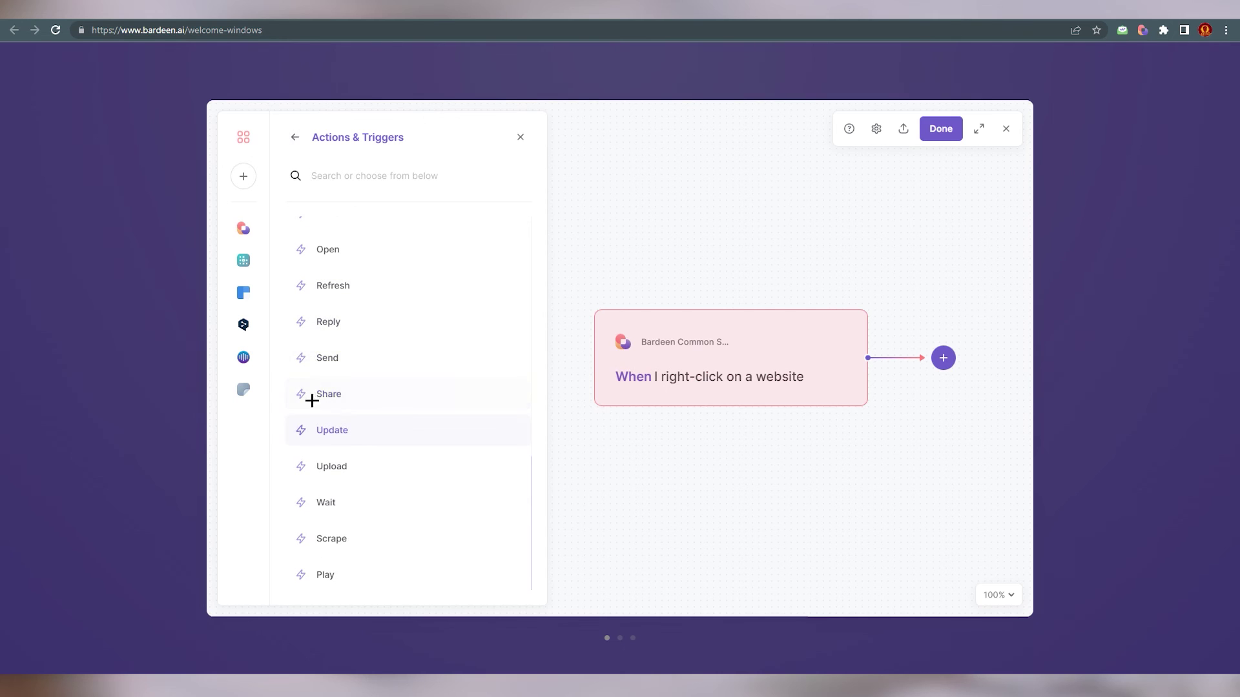
scroll(332, 578, up, 2)
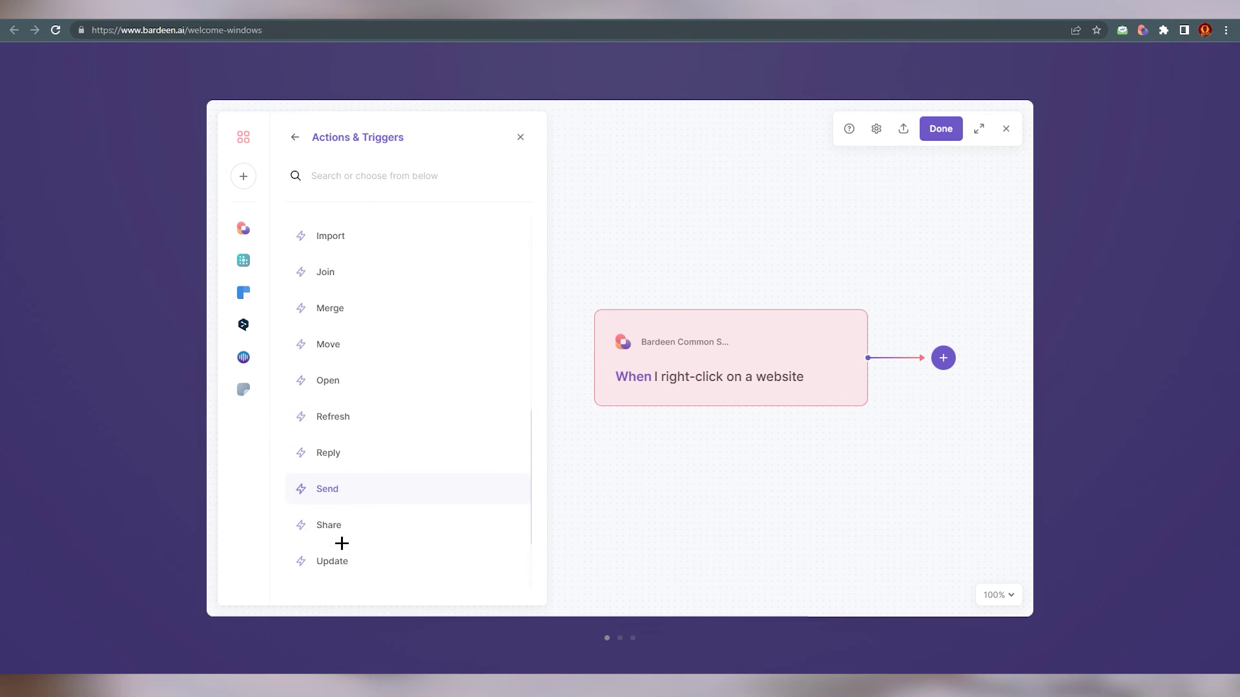
scroll(341, 544, down, 2)
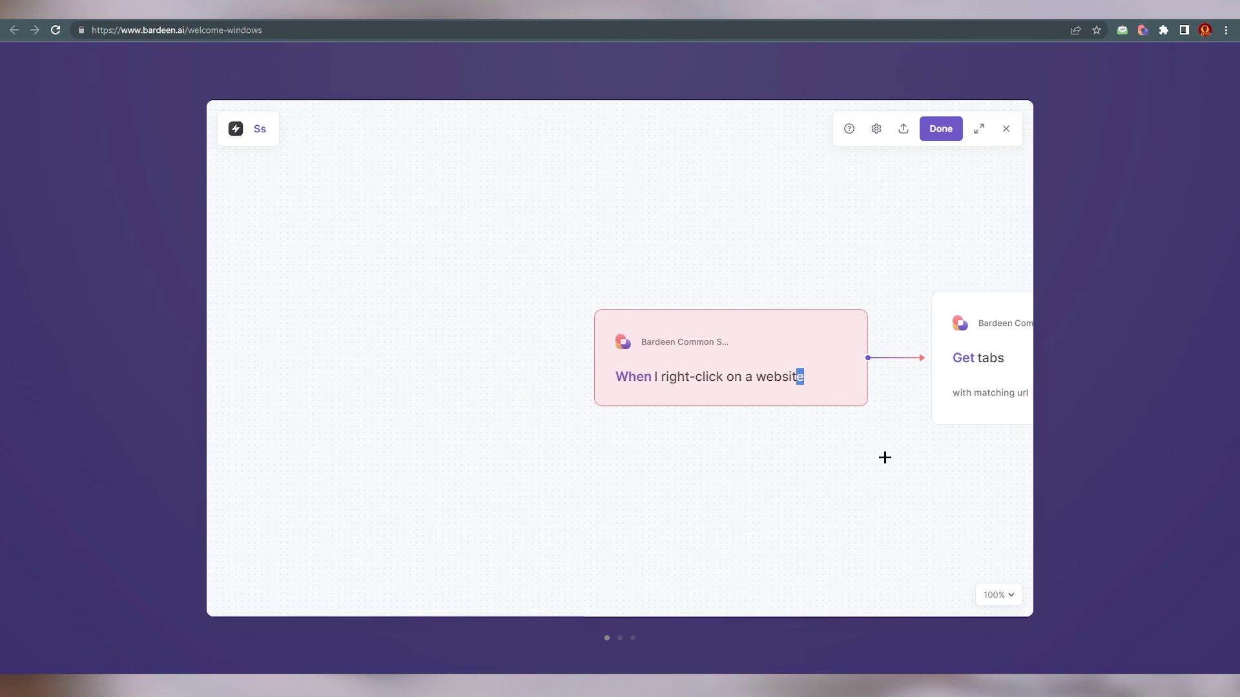
- Examine the Ss Autobook's flow from the right-click trigger through Get tabs to the If conditional statement
drag(864, 441, 857, 440)
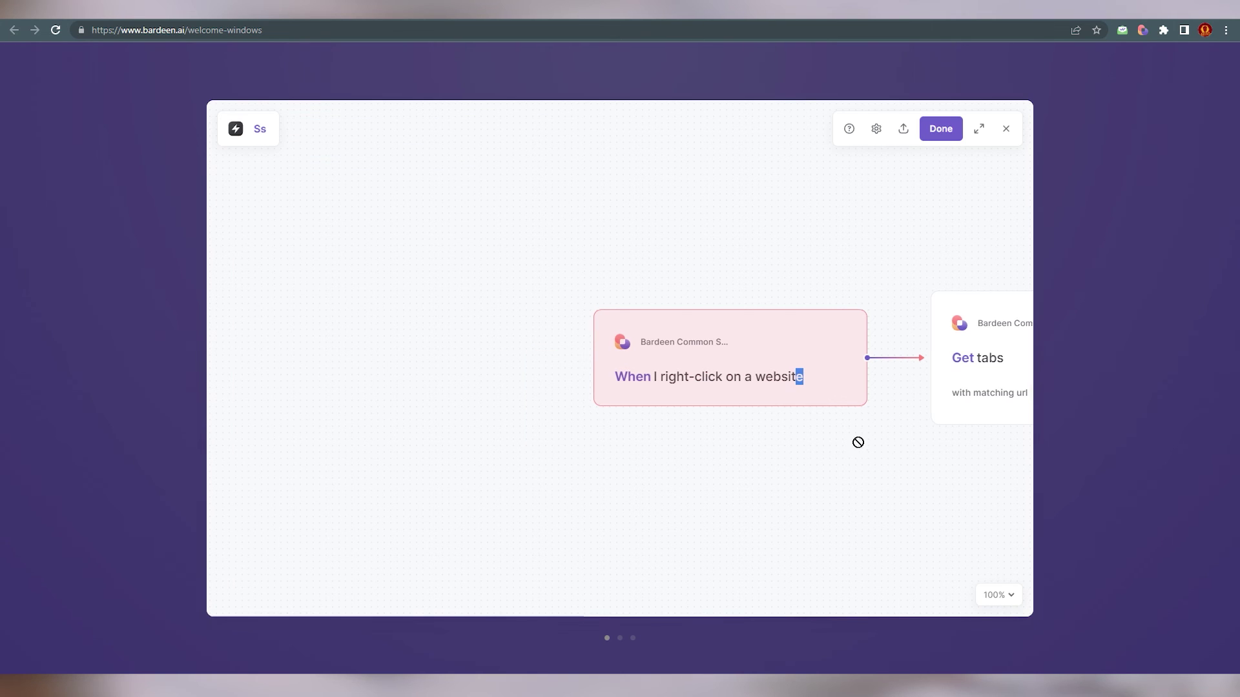
scroll(853, 228, right, 8)
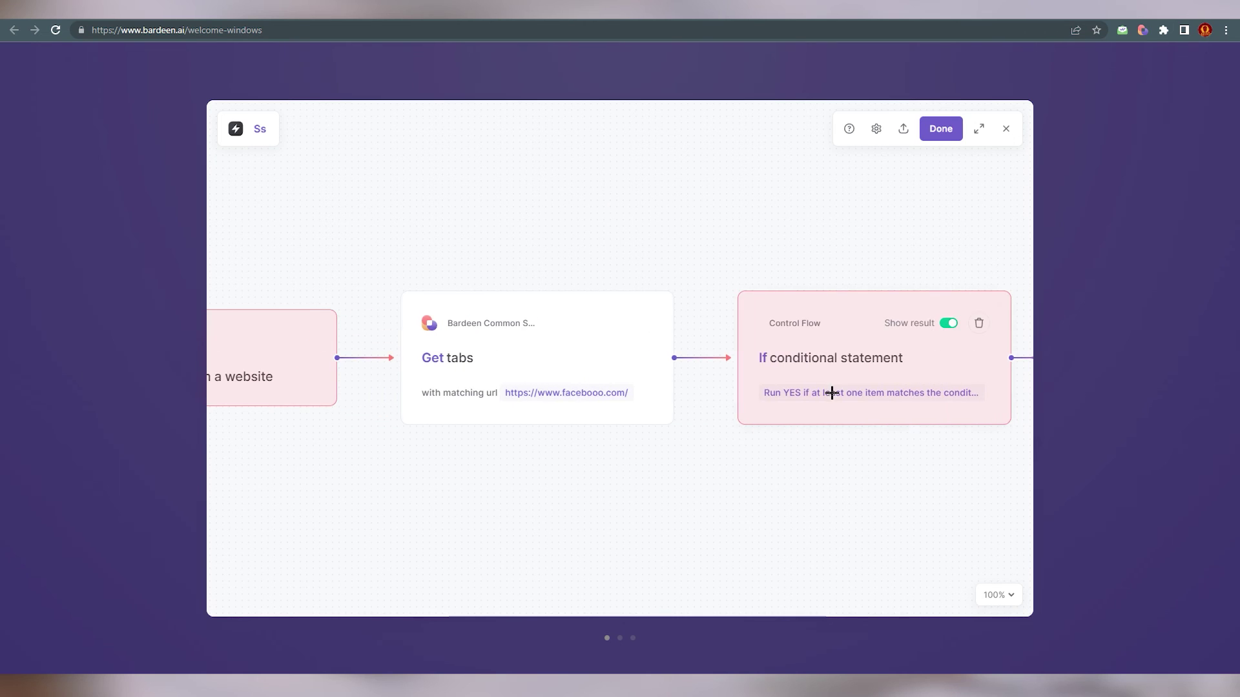
scroll(696, 432, right, 5)
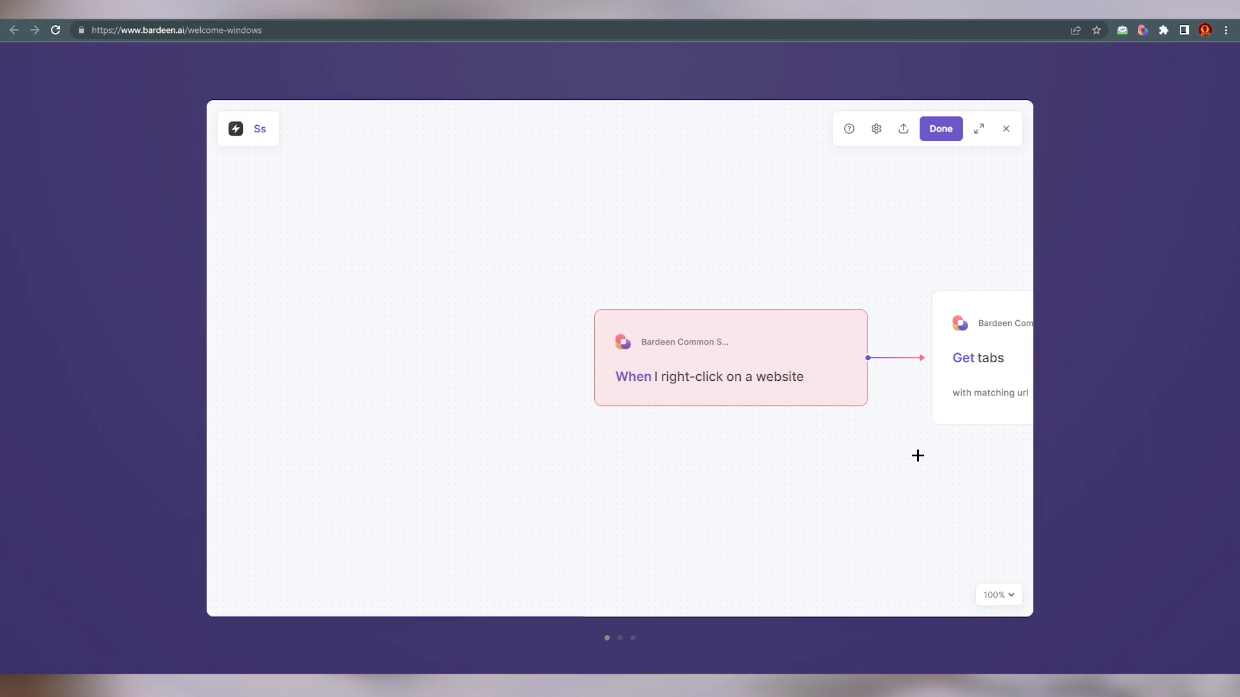
drag(916, 454, 559, 430)
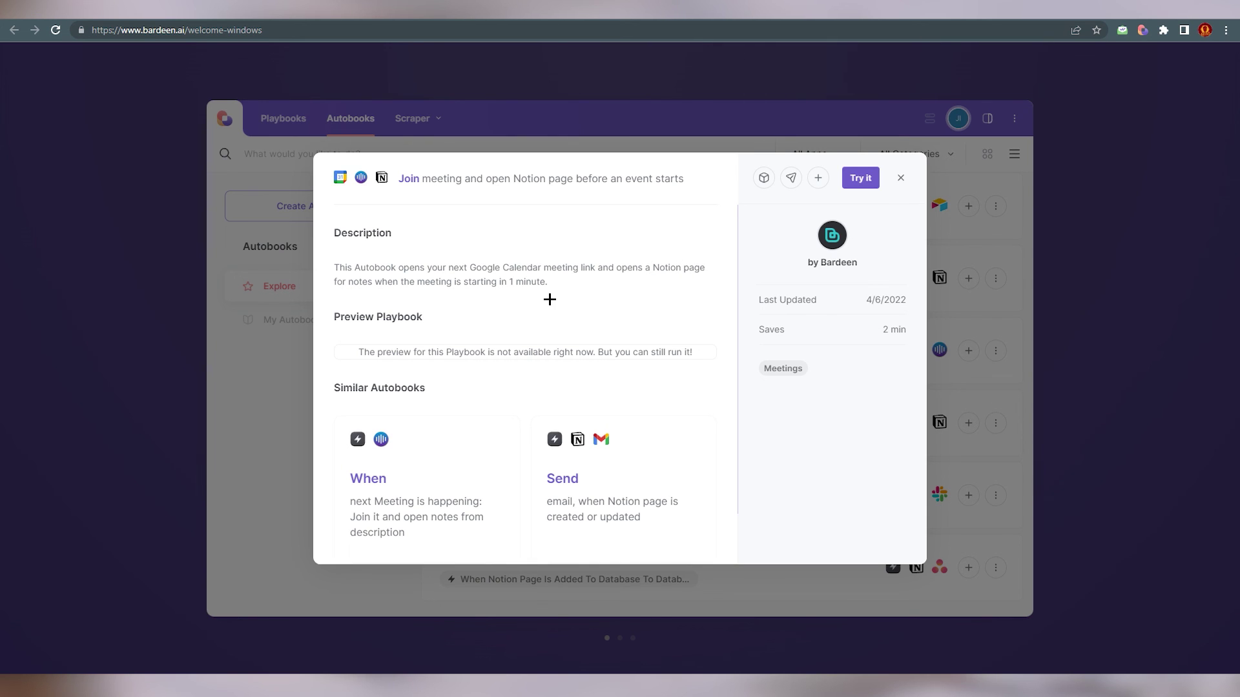
- Read the description of the "Join meeting and open Notion page before an event starts" Autobook, then return to the catalog
drag(337, 267, 567, 279)
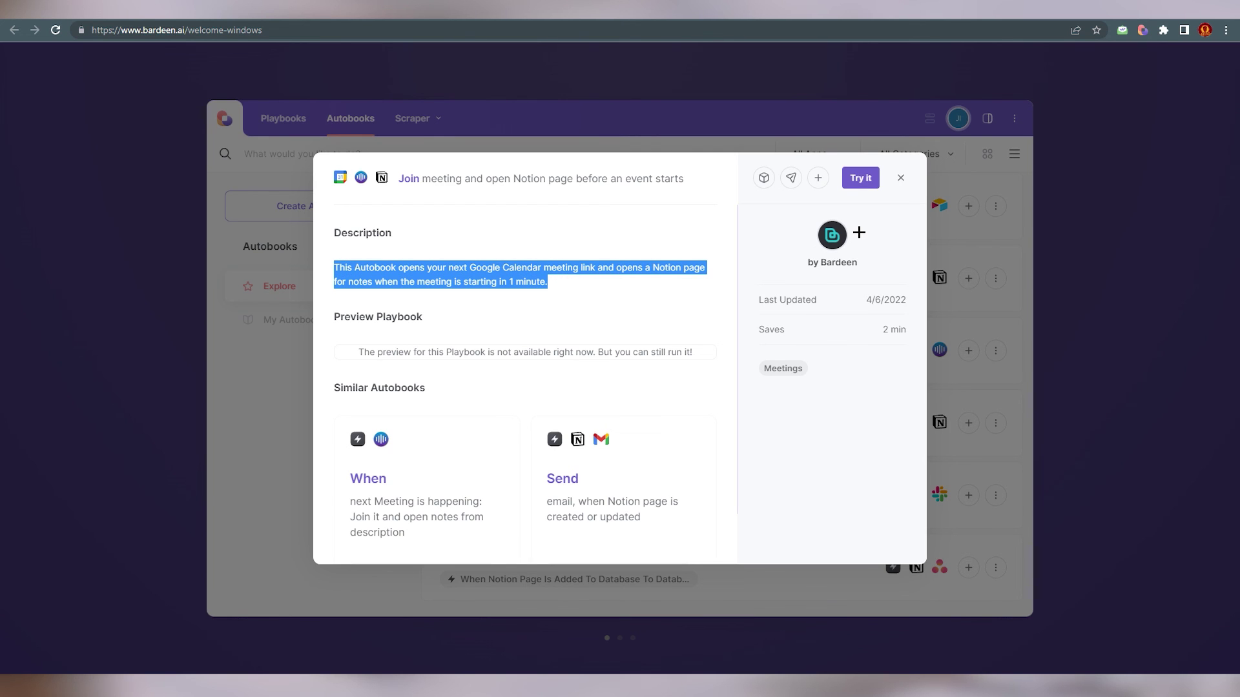
click(900, 178)
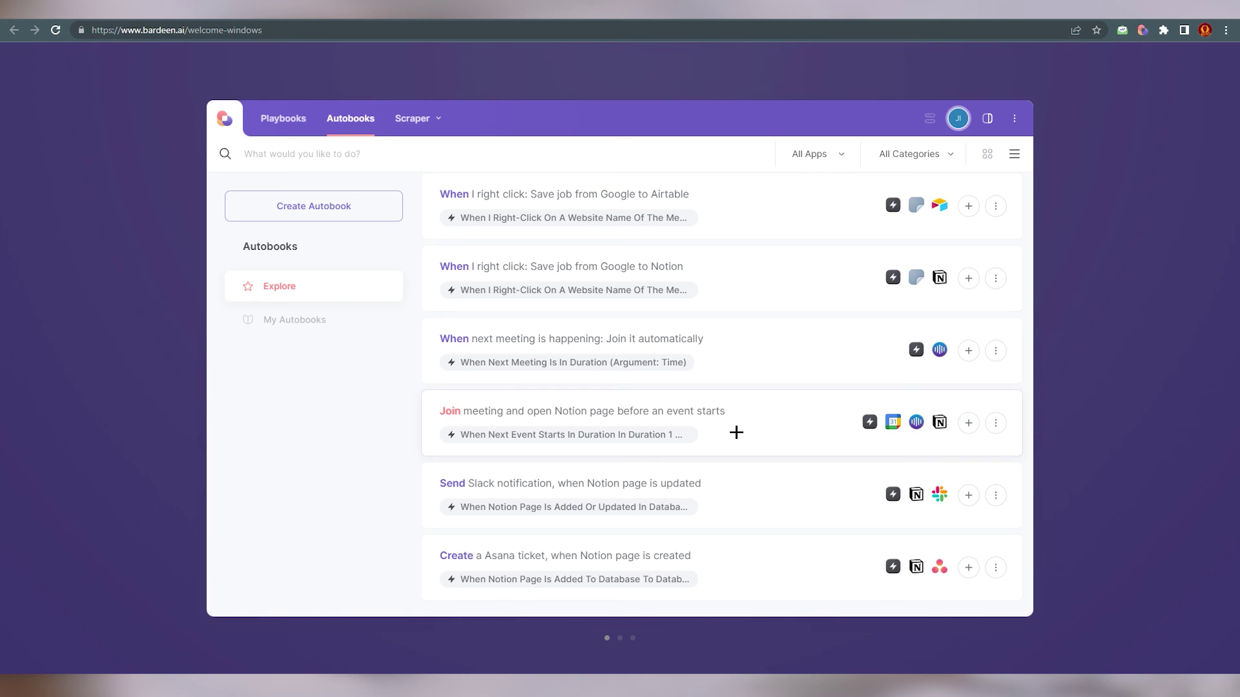
scroll(539, 362, up, 15)
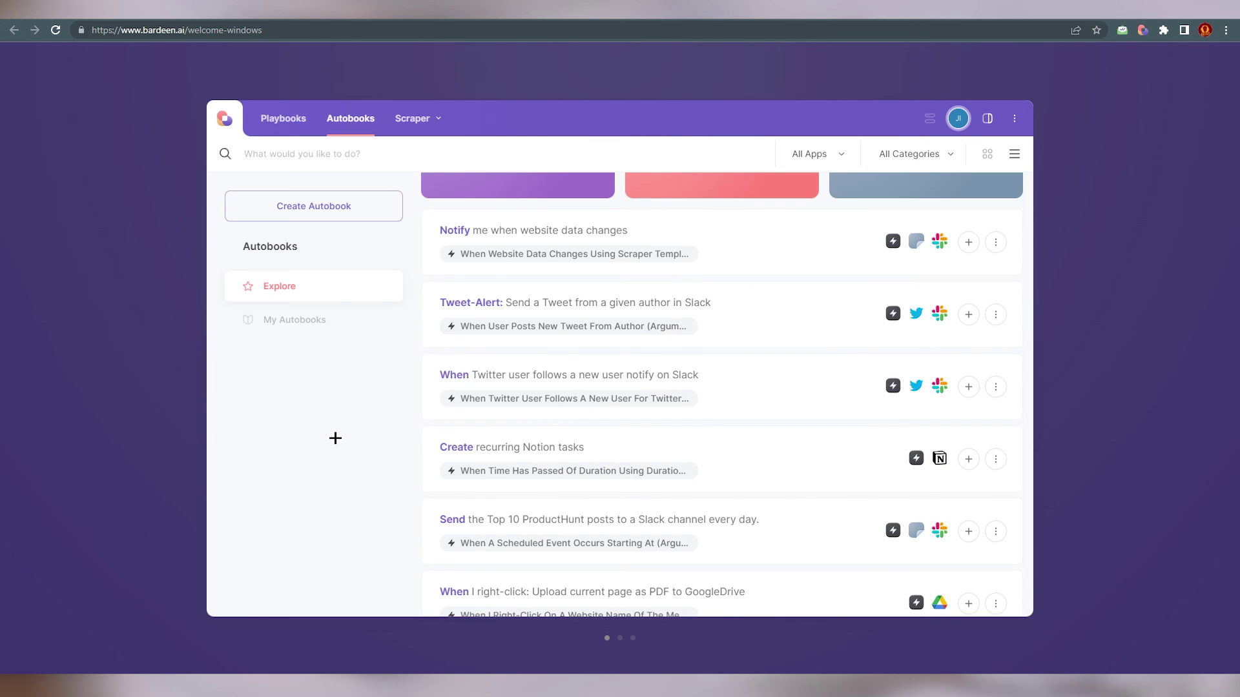